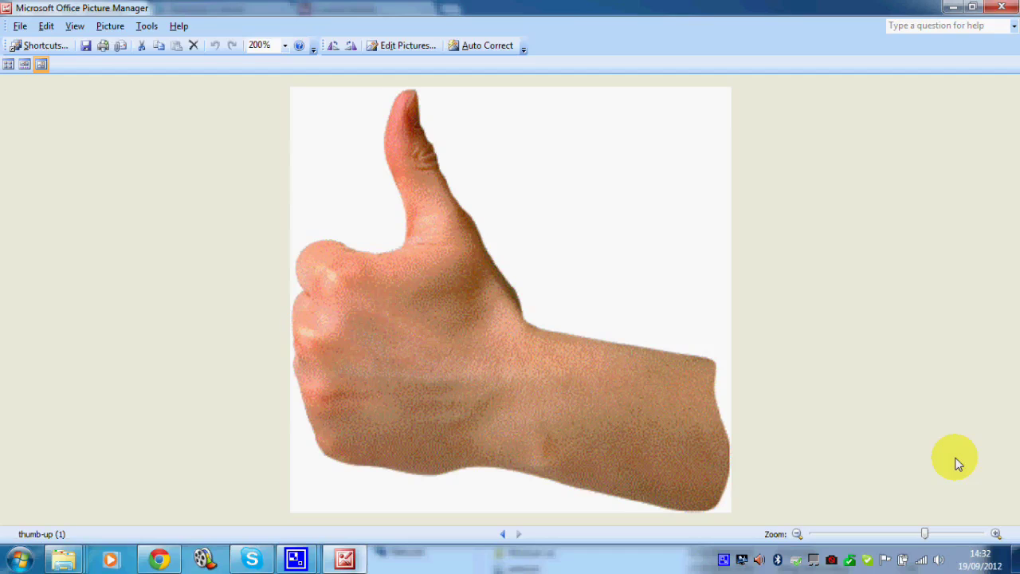
Close the thumbs-up picture in Picture Manager to reveal the Play Store listing
{"action": "left_click", "coordinate": [1003, 10]}
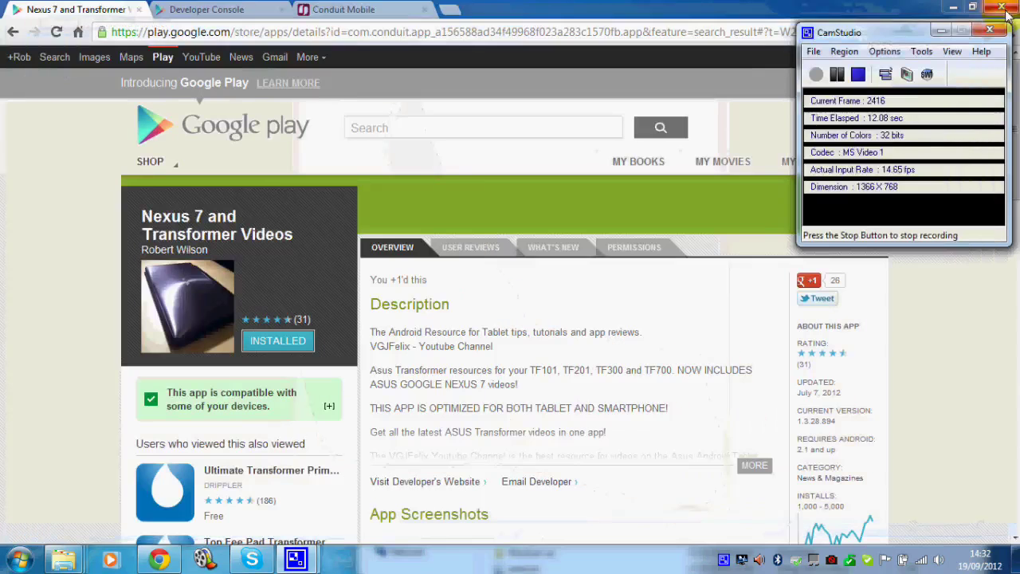
Bring Chrome forward and expand the Nexus 7 and Transformer Videos description to full text
{"action": "left_click", "coordinate": [778, 8]}
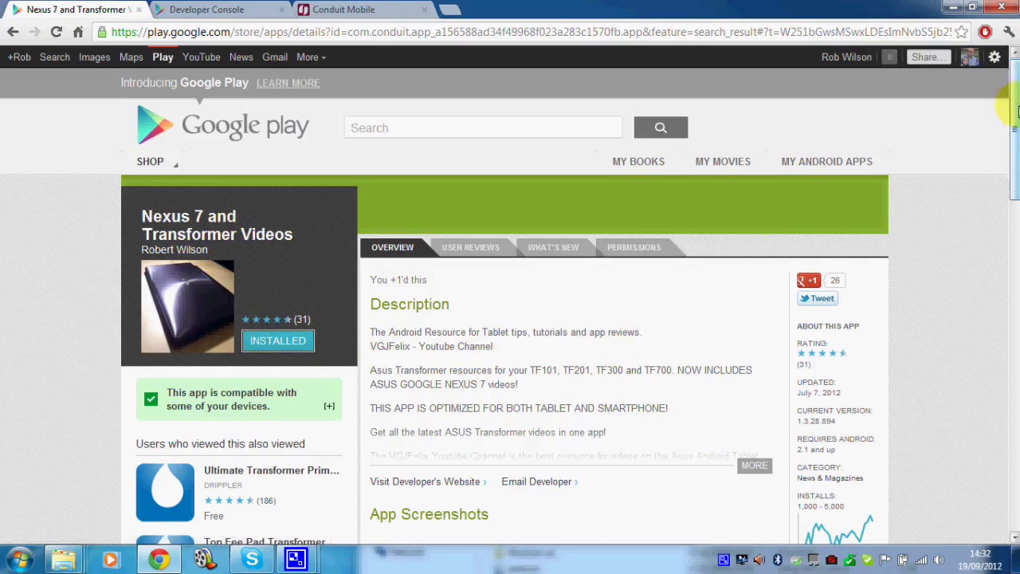
{"action": "scroll", "coordinate": [1014, 111], "scroll_direction": "down", "scroll_amount": 2}
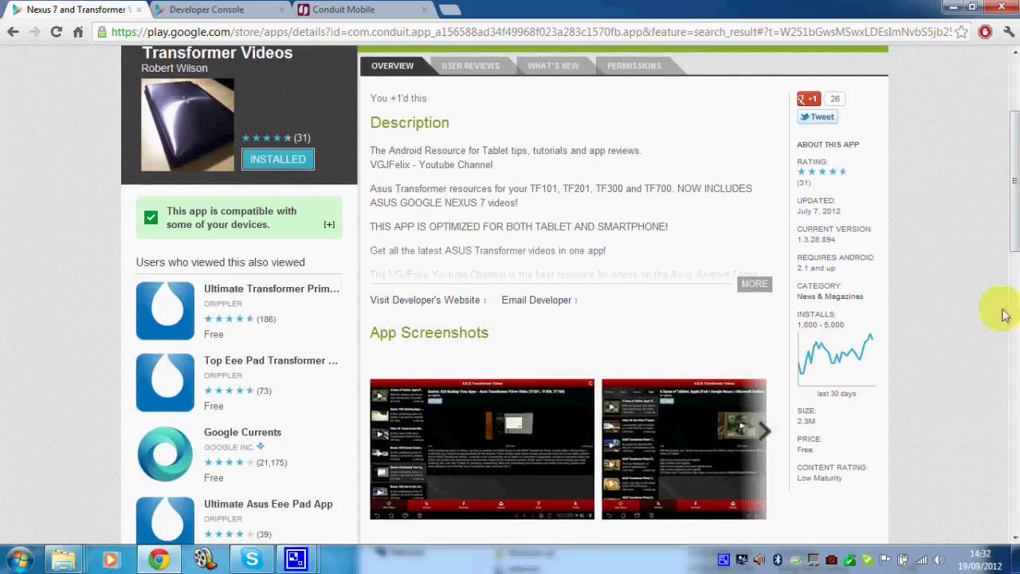
{"action": "scroll", "coordinate": [980, 287], "scroll_direction": "up", "scroll_amount": 1}
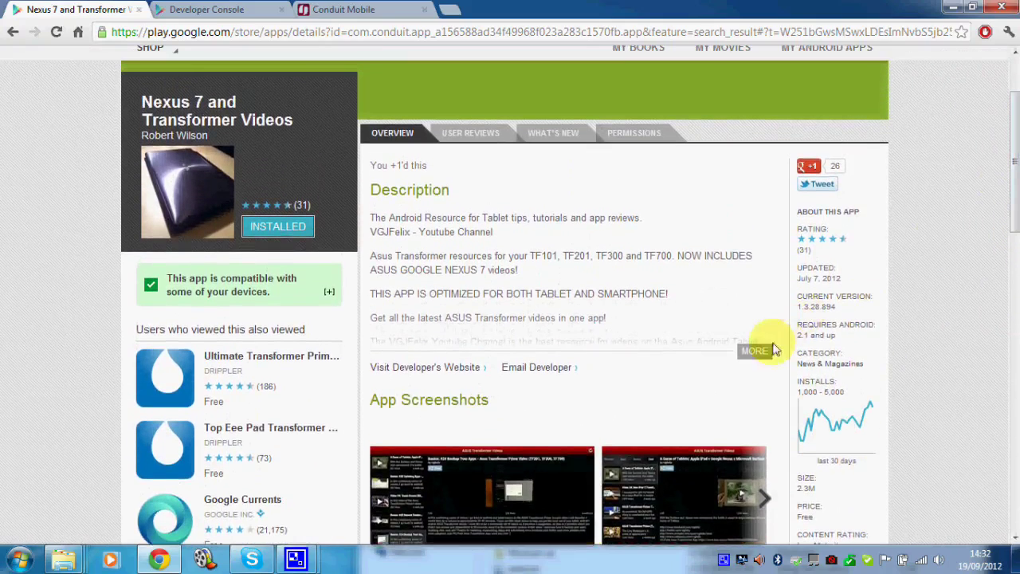
{"action": "left_click", "coordinate": [773, 349]}
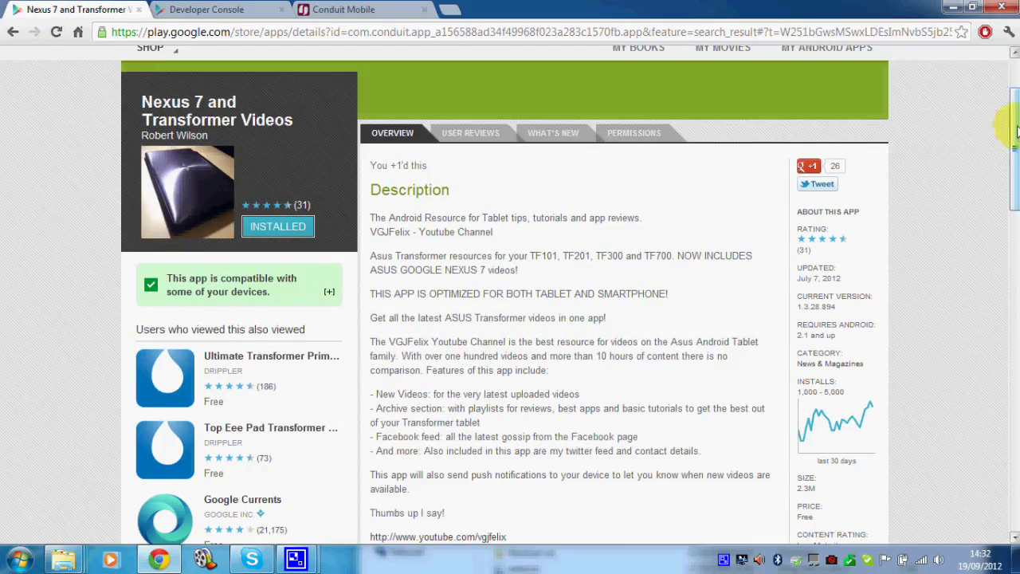
{"action": "scroll", "coordinate": [1008, 131], "scroll_direction": "down", "scroll_amount": 2}
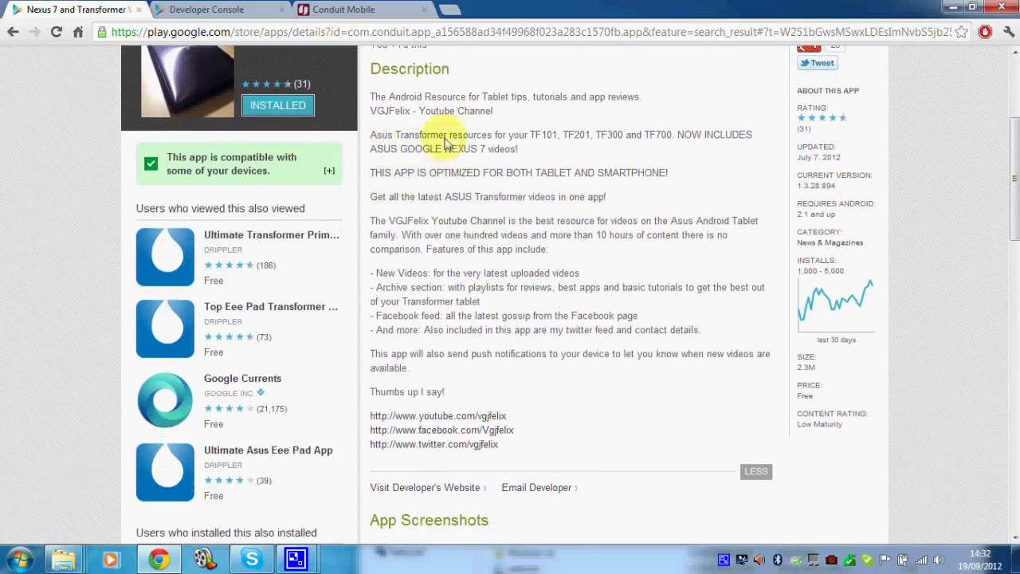
Highlight the NOW INCLUDES ASUS GOOGLE NEXUS 7 sentence and supported Transformer models, then scroll to screenshots
{"action": "left_click_drag", "start_coordinate": [676, 136], "coordinate": [693, 155]}
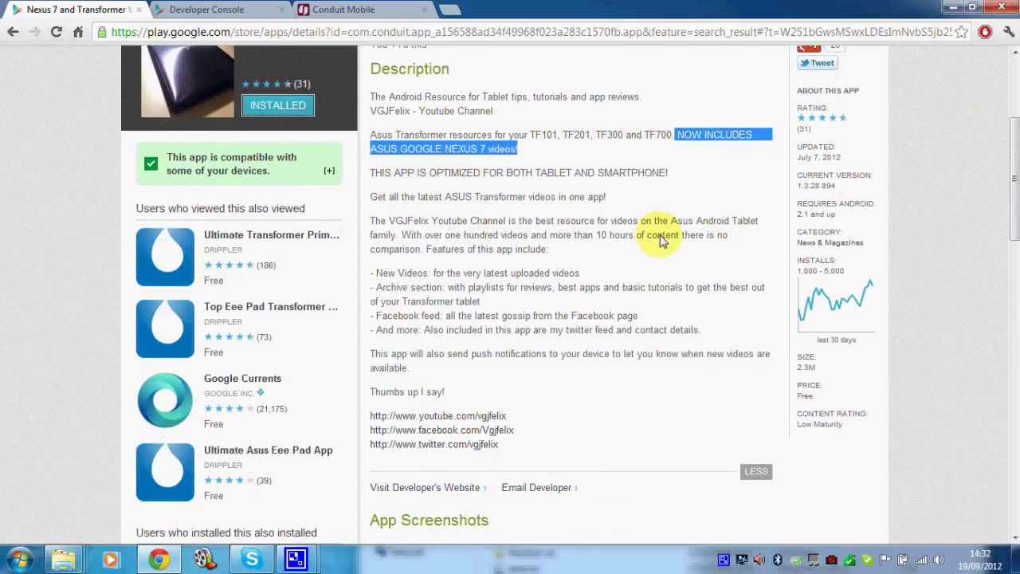
{"action": "left_click", "coordinate": [658, 141]}
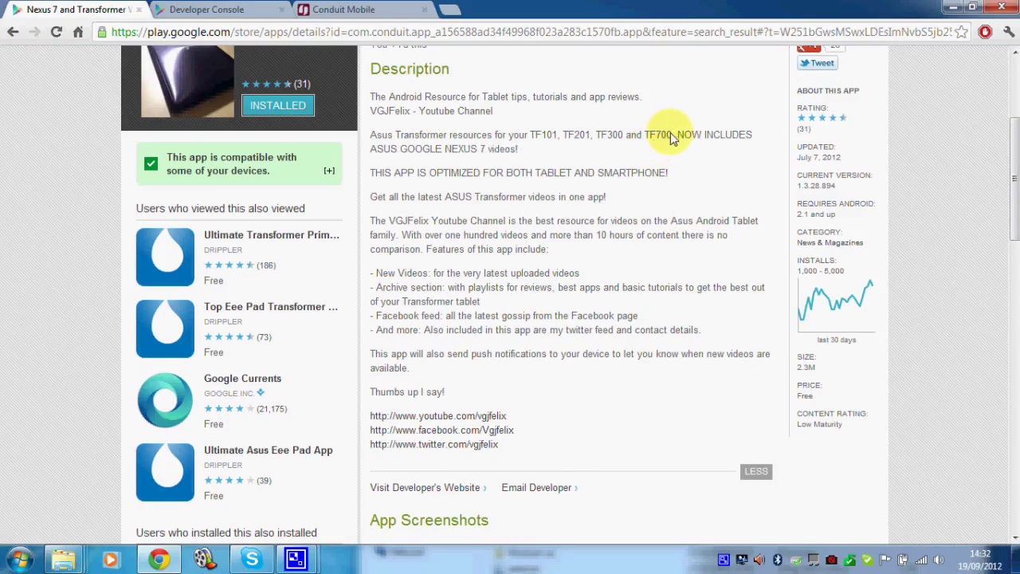
{"action": "left_click_drag", "start_coordinate": [672, 137], "coordinate": [383, 140]}
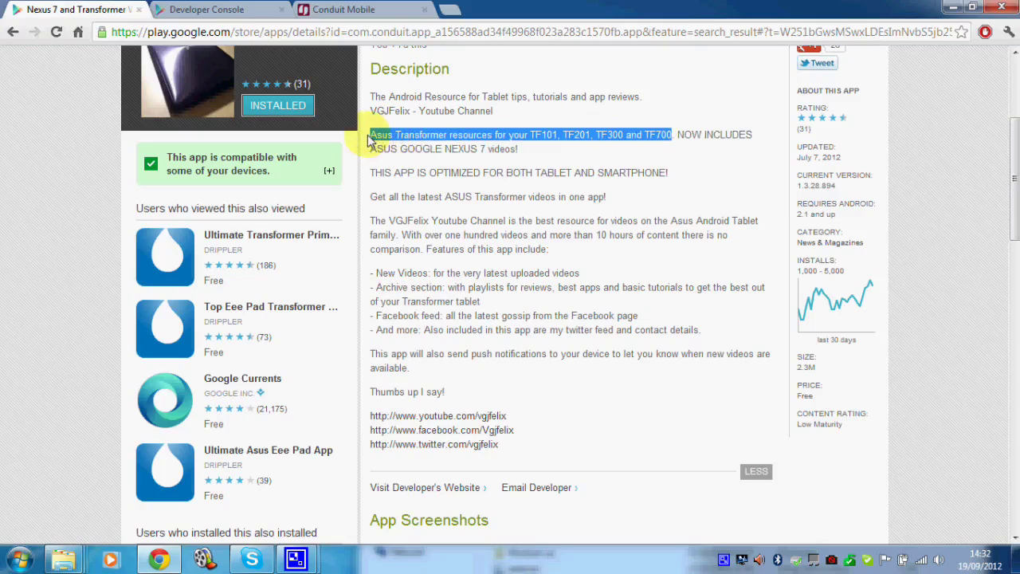
{"action": "left_click", "coordinate": [510, 227]}
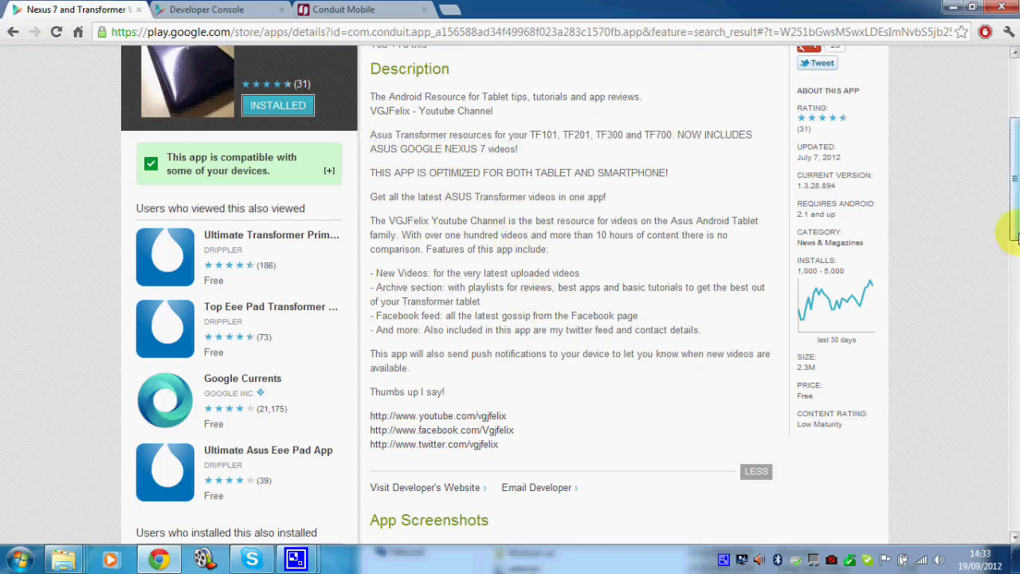
{"action": "left_click_drag", "start_coordinate": [1016, 236], "coordinate": [1013, 307]}
View two enlarged app screenshots, then expand the compatibility box listing the five devices
{"action": "left_click", "coordinate": [522, 329]}
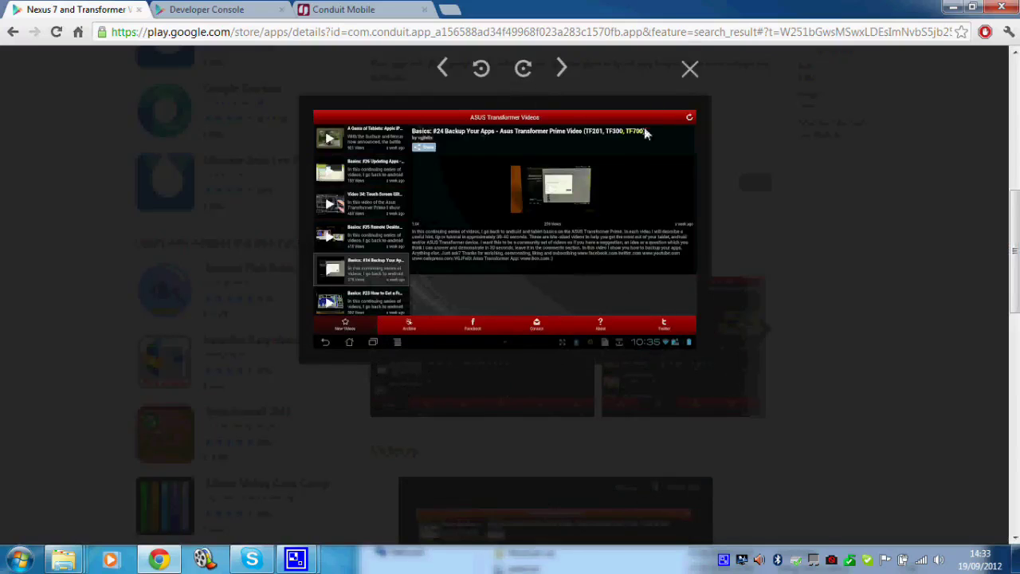
{"action": "left_click", "coordinate": [690, 72]}
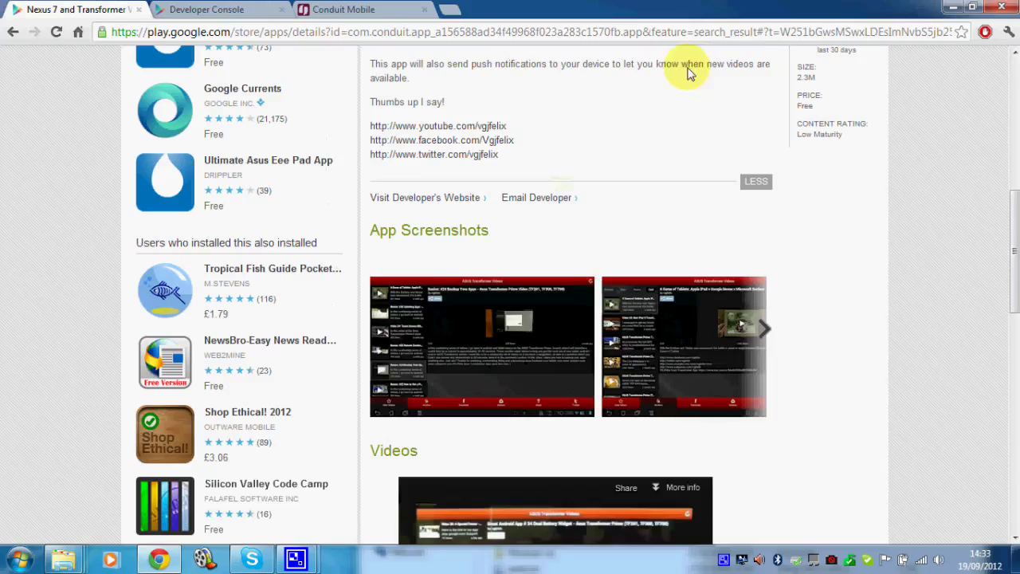
{"action": "left_click", "coordinate": [763, 329]}
{"action": "left_click", "coordinate": [763, 328]}
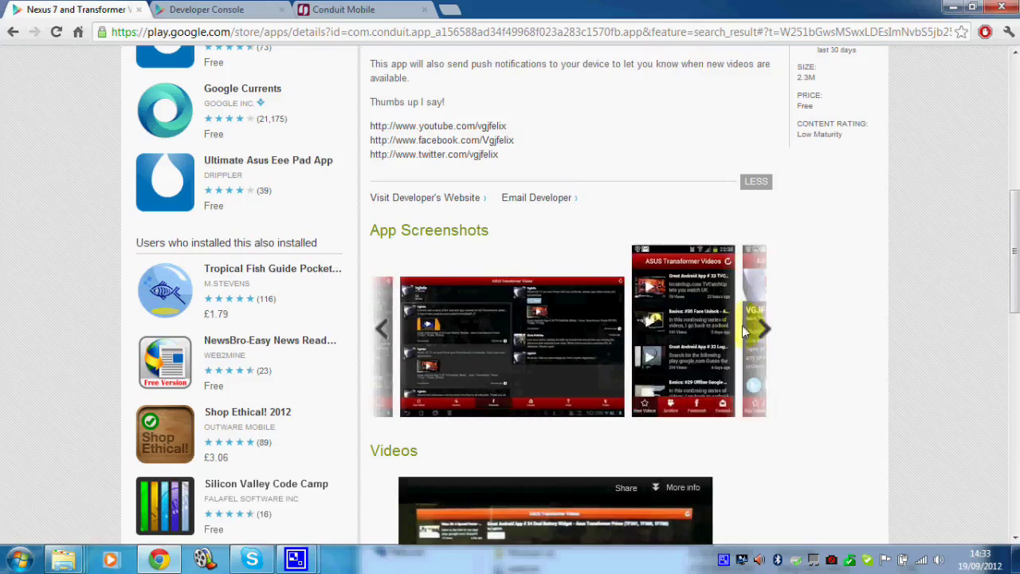
{"action": "left_click", "coordinate": [691, 323]}
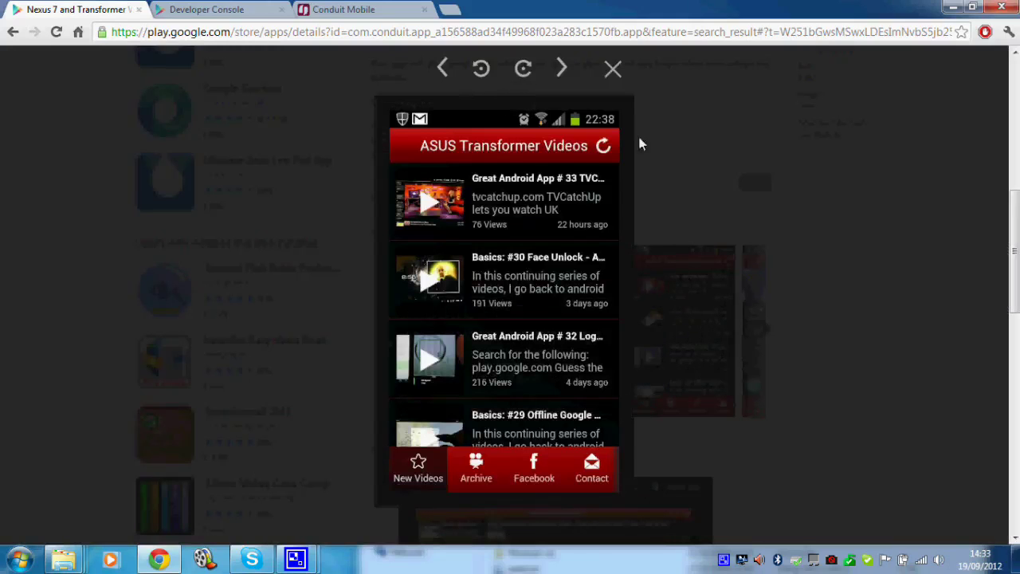
{"action": "left_click", "coordinate": [612, 70]}
{"action": "left_click_drag", "start_coordinate": [1009, 296], "coordinate": [1008, 185]}
{"action": "left_click", "coordinate": [330, 260]}
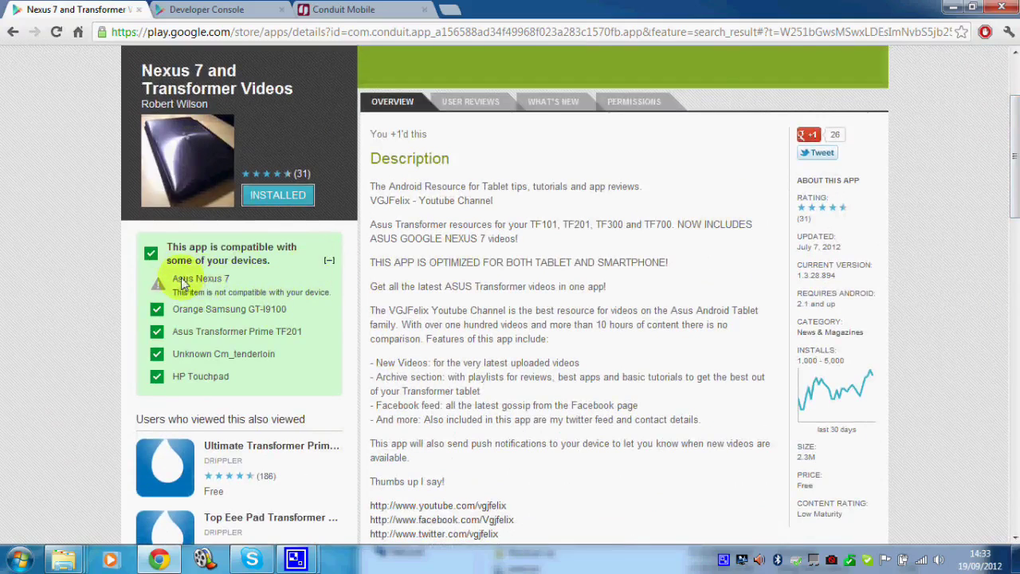
{"action": "left_click_drag", "start_coordinate": [175, 283], "coordinate": [333, 298]}
{"action": "left_click", "coordinate": [335, 301]}
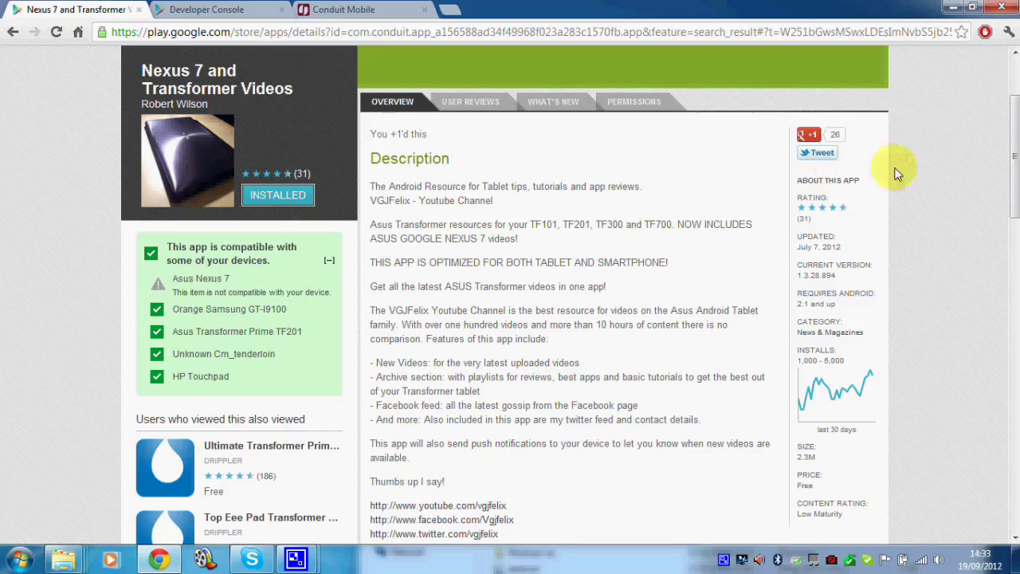
{"action": "mouse_move", "coordinate": [1009, 175]}
{"action": "left_mouse_down"}
{"action": "mouse_move", "coordinate": [1009, 203]}
{"action": "mouse_move", "coordinate": [1009, 159]}
{"action": "left_mouse_up"}
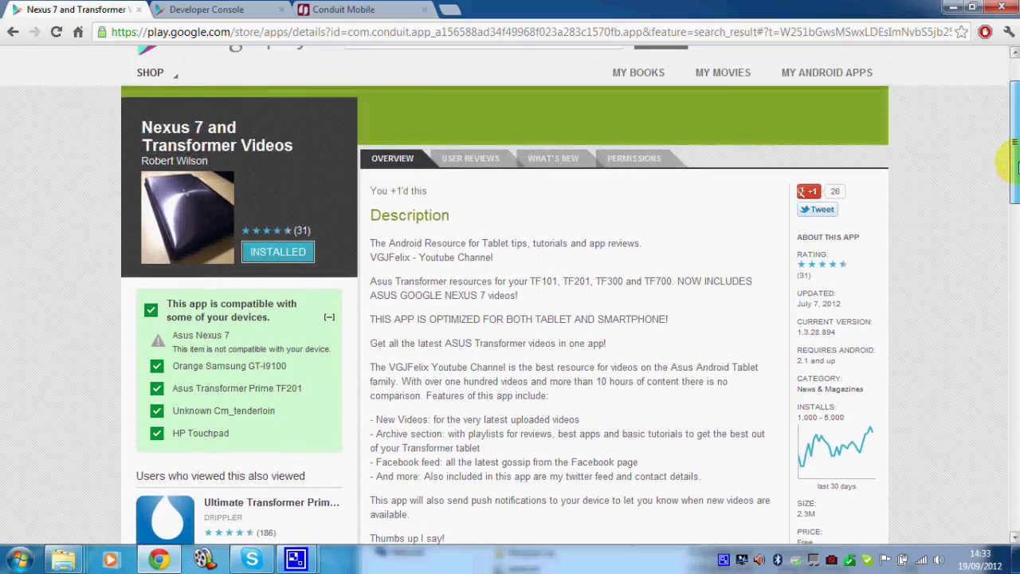
Open the app's user reviews, scroll through them and dismiss a chat notification
{"action": "left_click", "coordinate": [478, 162]}
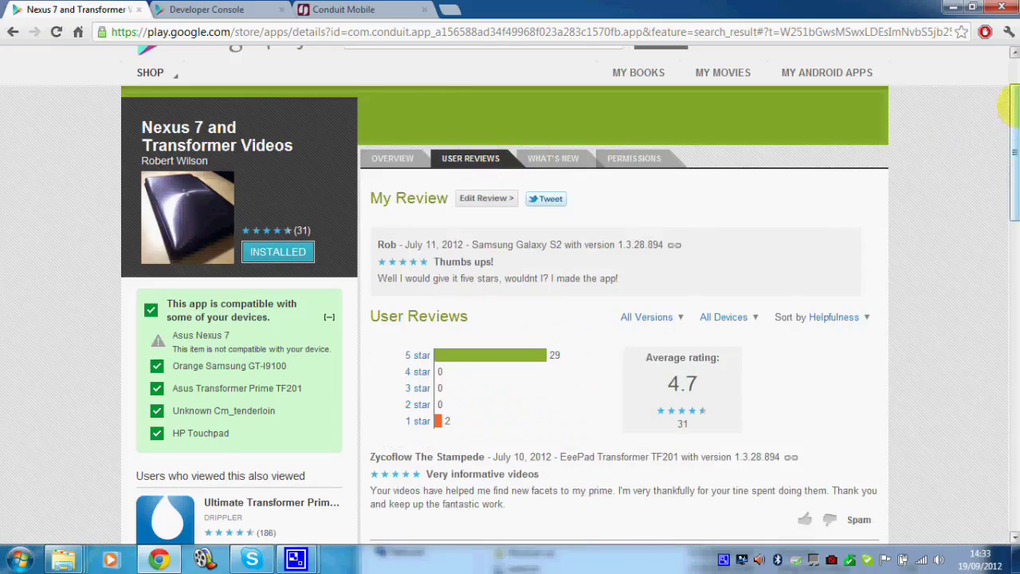
{"action": "left_click_drag", "start_coordinate": [1011, 114], "coordinate": [1001, 165]}
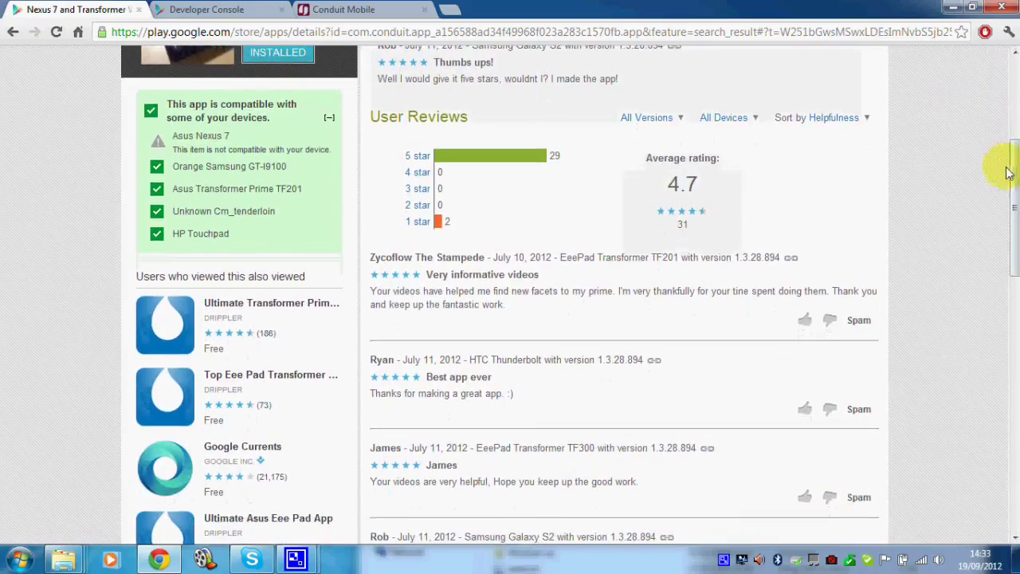
{"action": "middle_click", "coordinate": [993, 172]}
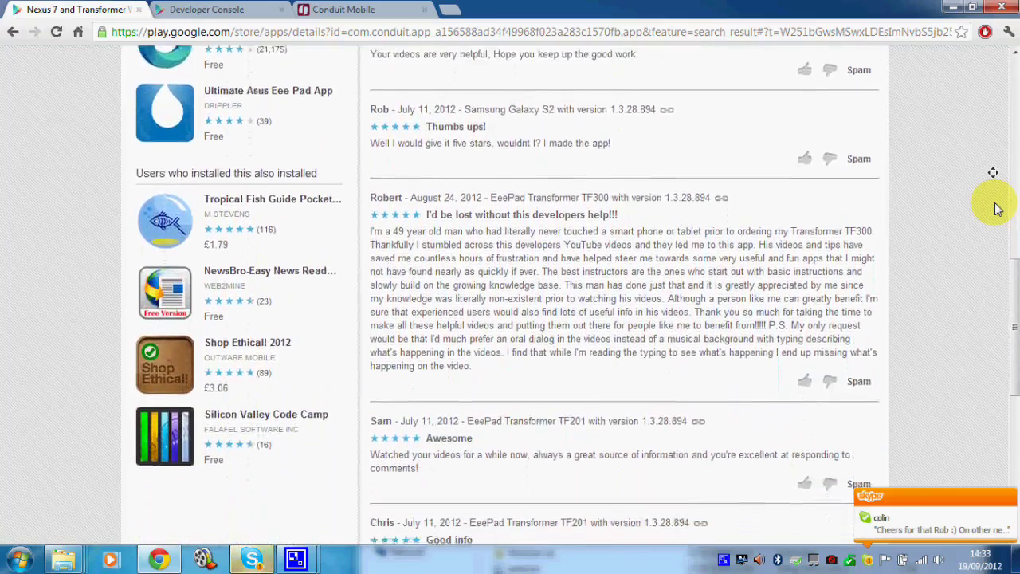
{"action": "middle_click", "coordinate": [997, 209]}
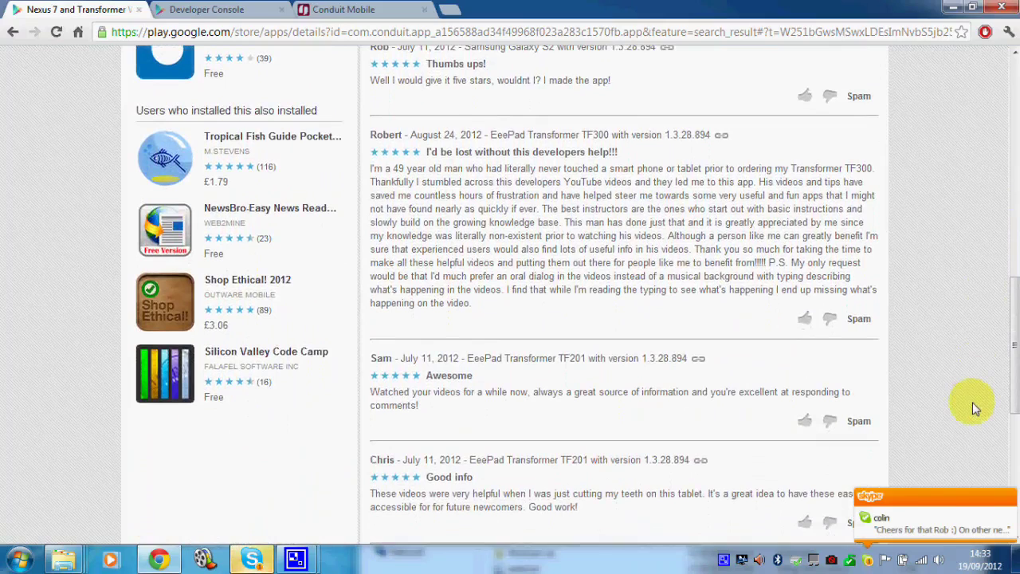
{"action": "mouse_move", "coordinate": [951, 500]}
{"action": "left_click", "coordinate": [1008, 502]}
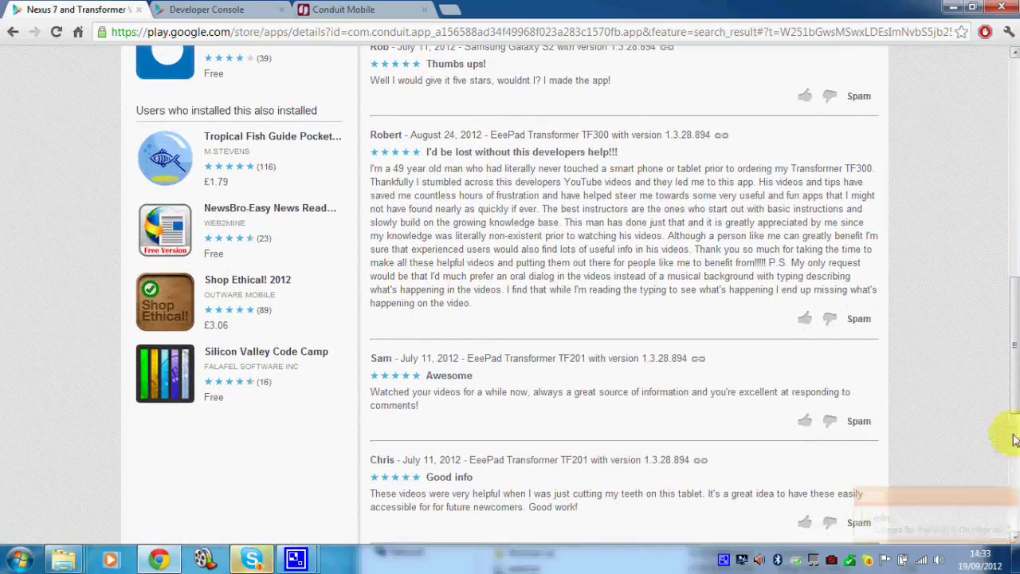
Select the long review's text, return to the description overview, then switch to the Developer Console
{"action": "scroll", "coordinate": [1002, 273], "scroll_direction": "up", "scroll_amount": 10}
{"action": "left_click_drag", "start_coordinate": [1011, 160], "coordinate": [1014, 308]}
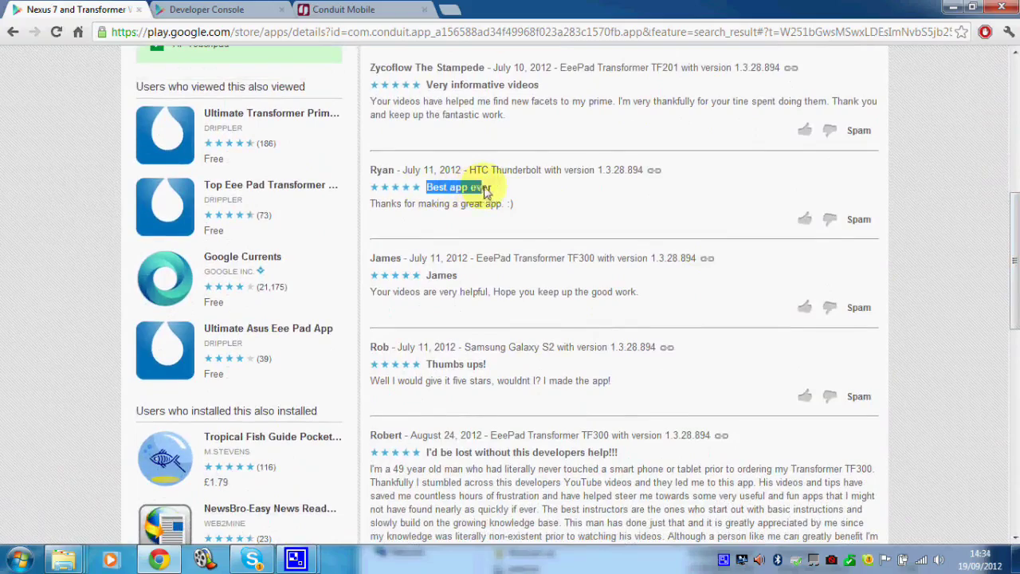
{"action": "left_click_drag", "start_coordinate": [1012, 237], "coordinate": [1016, 325]}
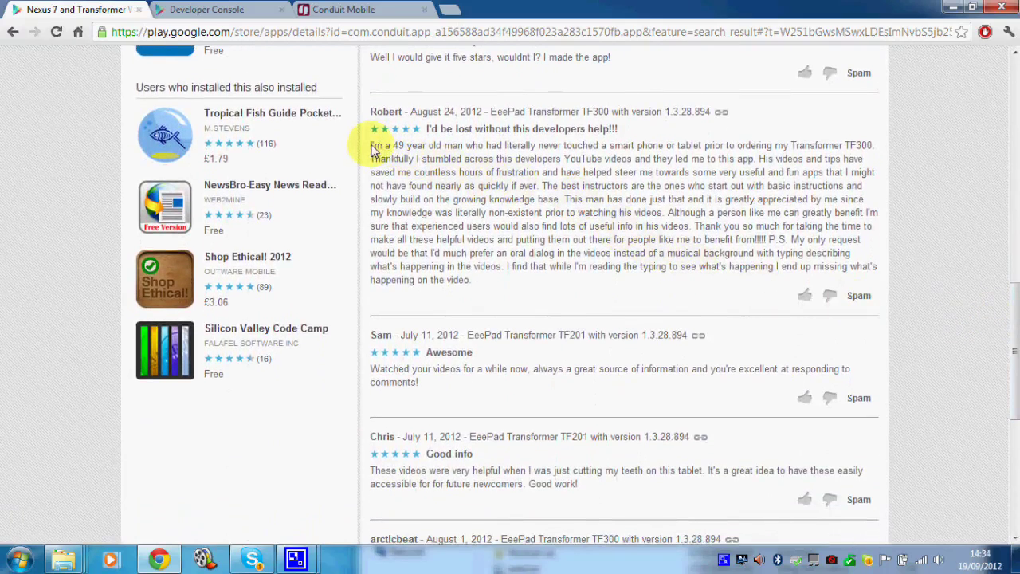
{"action": "left_click_drag", "start_coordinate": [371, 148], "coordinate": [510, 287]}
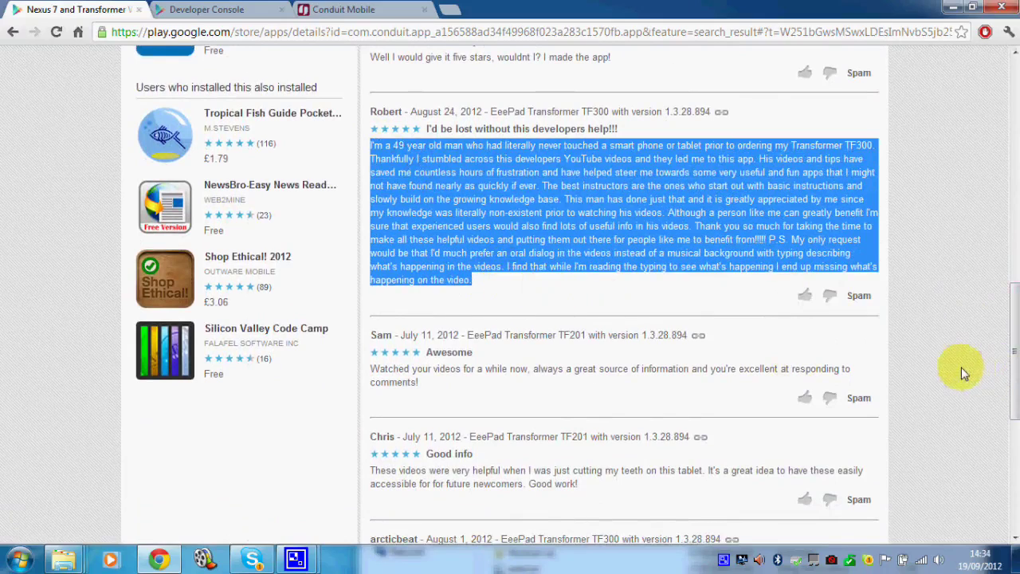
{"action": "mouse_move", "coordinate": [1015, 372]}
{"action": "left_mouse_down"}
{"action": "mouse_move", "coordinate": [1016, 381]}
{"action": "mouse_move", "coordinate": [1015, 370]}
{"action": "left_mouse_up"}
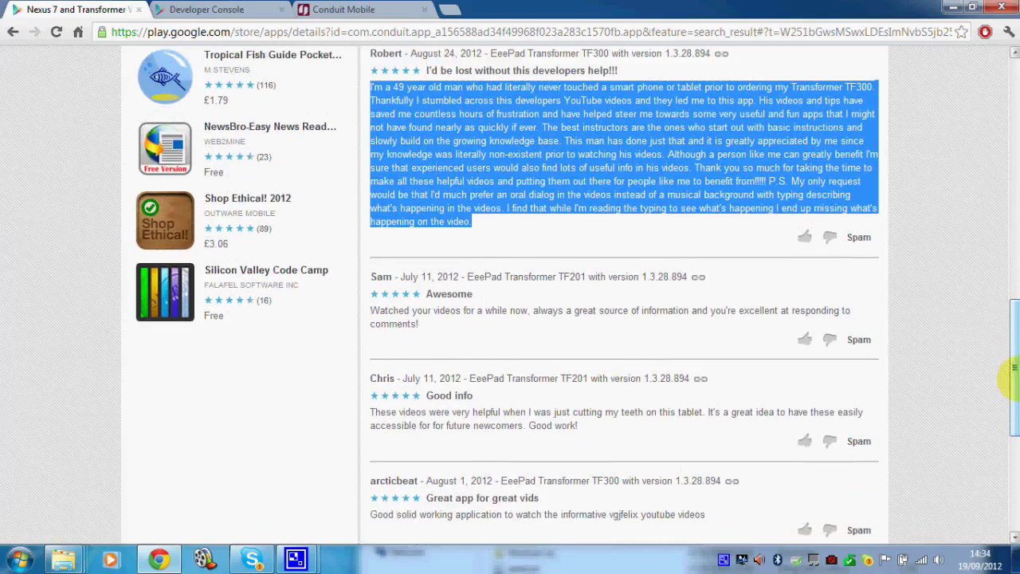
{"action": "left_click_drag", "start_coordinate": [1016, 371], "coordinate": [1012, 209]}
{"action": "left_click", "coordinate": [403, 218]}
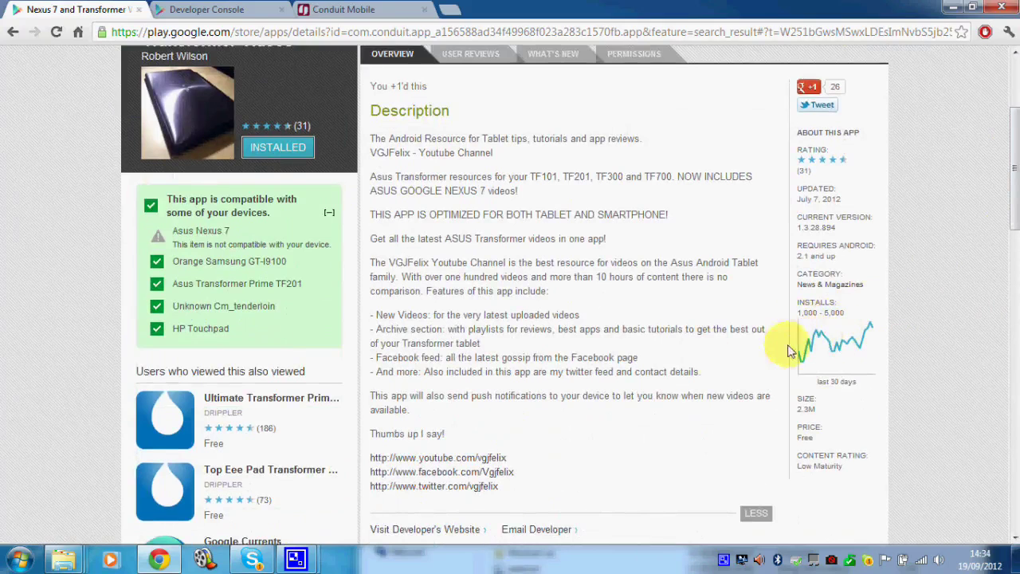
{"action": "left_click", "coordinate": [227, 9]}
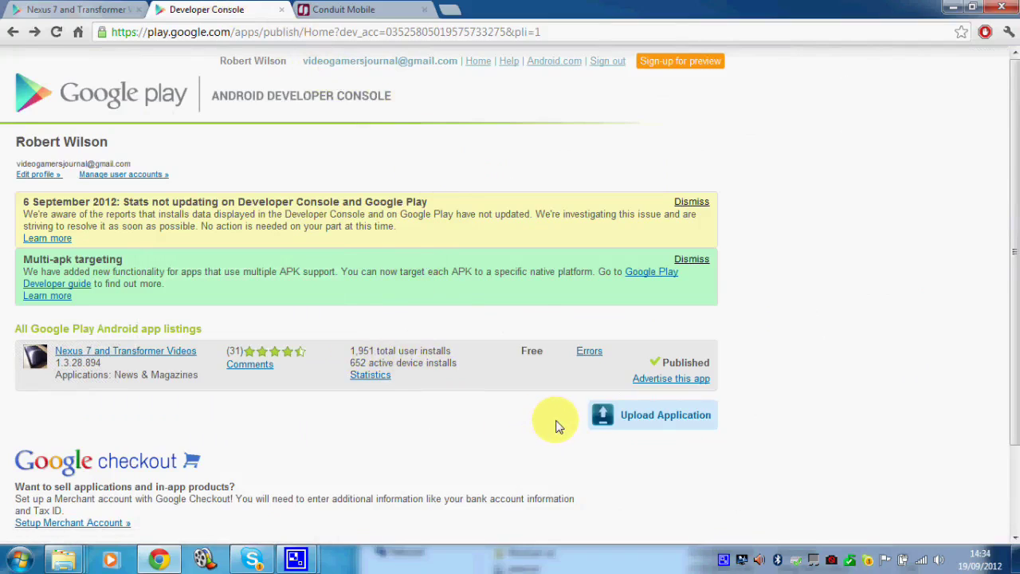
Check the app's error reports show 0 freezes and 0 crashes, then return to the console home
{"action": "left_click", "coordinate": [590, 352]}
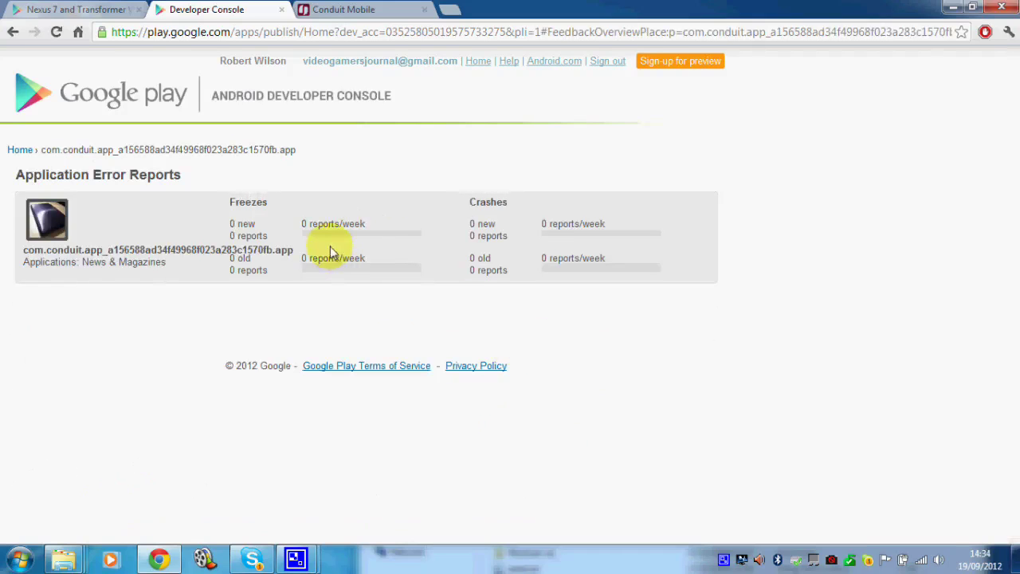
{"action": "left_click", "coordinate": [12, 33]}
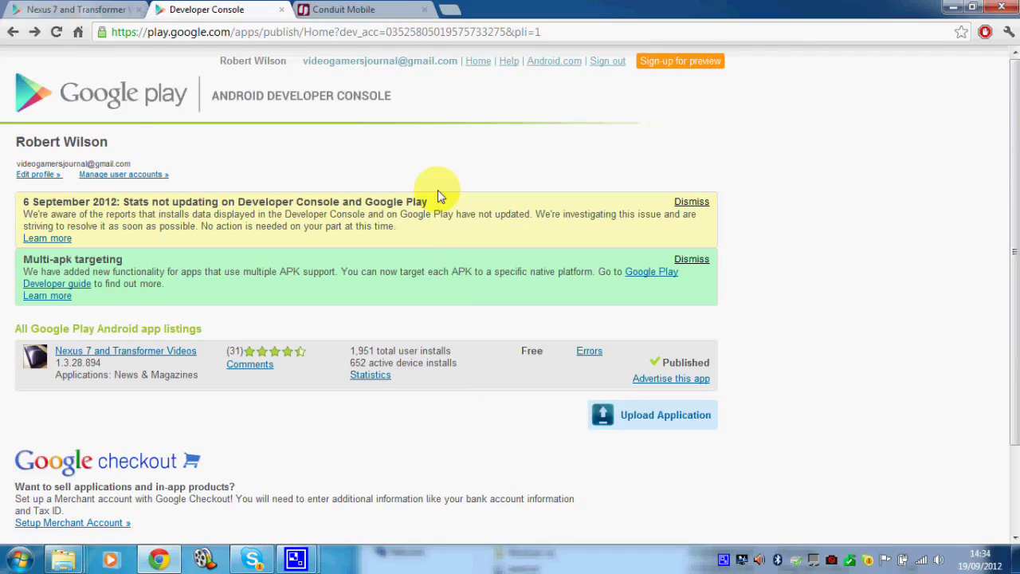
Switch to Conduit Mobile analytics and view the New users, then App usage reports
{"action": "left_click", "coordinate": [351, 7]}
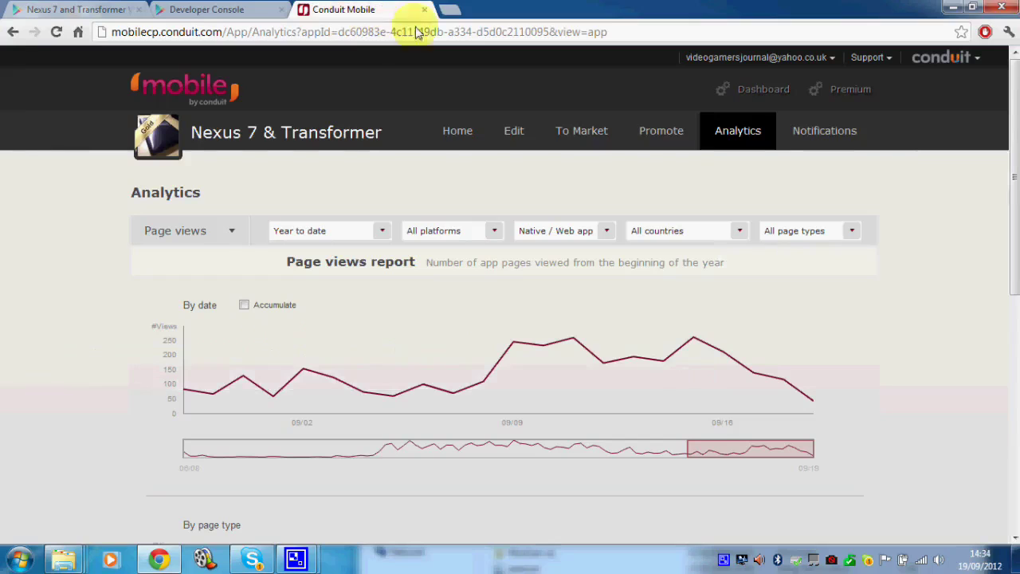
{"action": "scroll", "coordinate": [1016, 146], "scroll_direction": "down", "scroll_amount": 1}
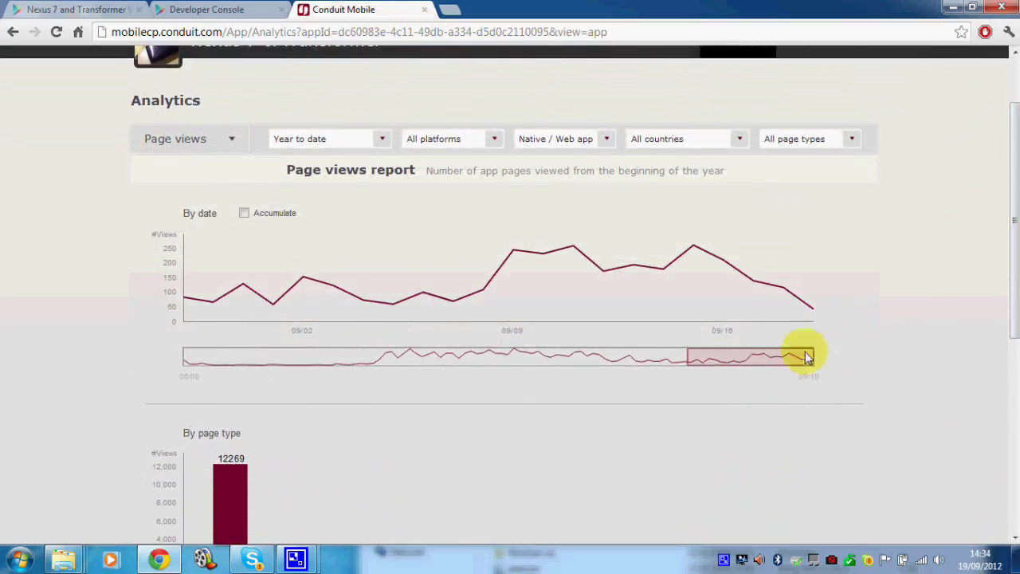
{"action": "left_click", "coordinate": [231, 139]}
{"action": "left_click", "coordinate": [219, 173]}
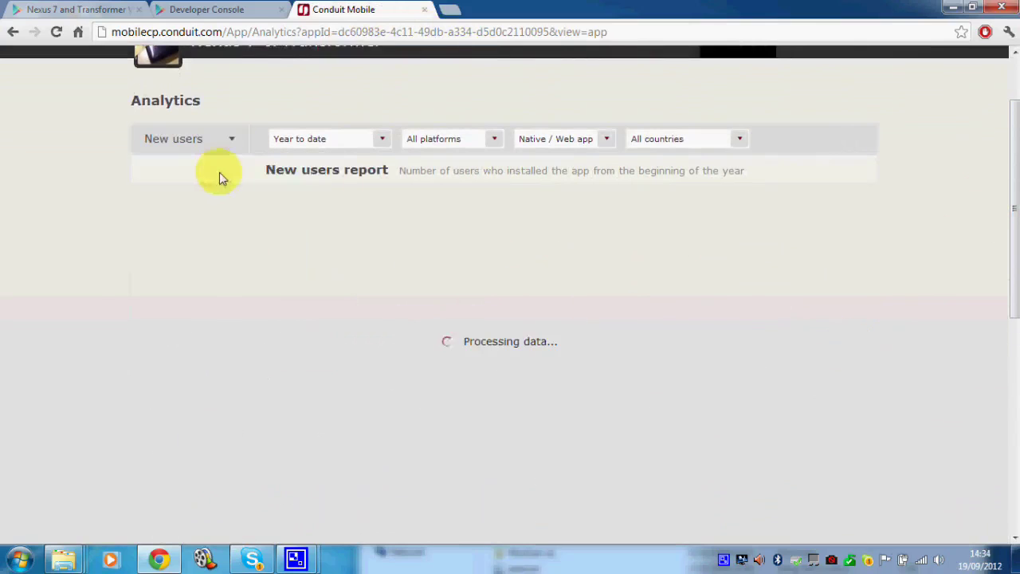
{"action": "mouse_move", "coordinate": [811, 287]}
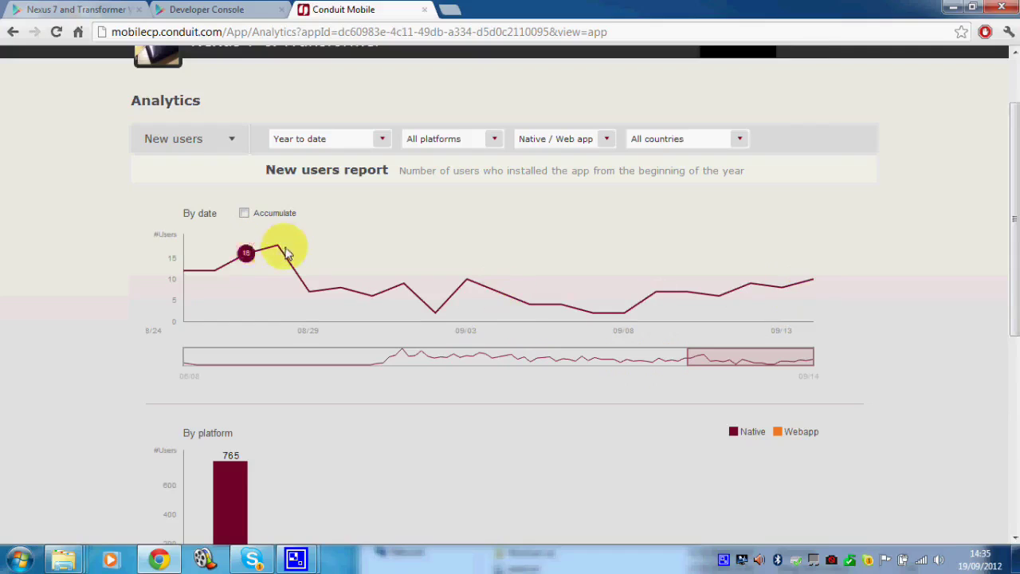
{"action": "left_click", "coordinate": [232, 144]}
{"action": "left_click", "coordinate": [220, 223]}
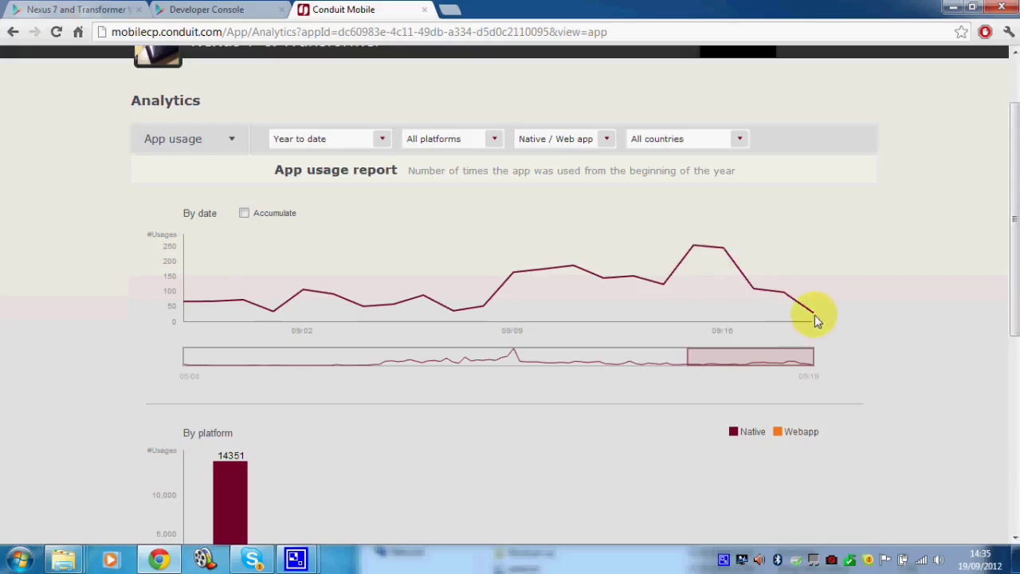
Check Page views, then return to New users and its By platform chart (765 Android, 1 iPhone)
{"action": "left_click", "coordinate": [239, 145]}
{"action": "left_click", "coordinate": [231, 270]}
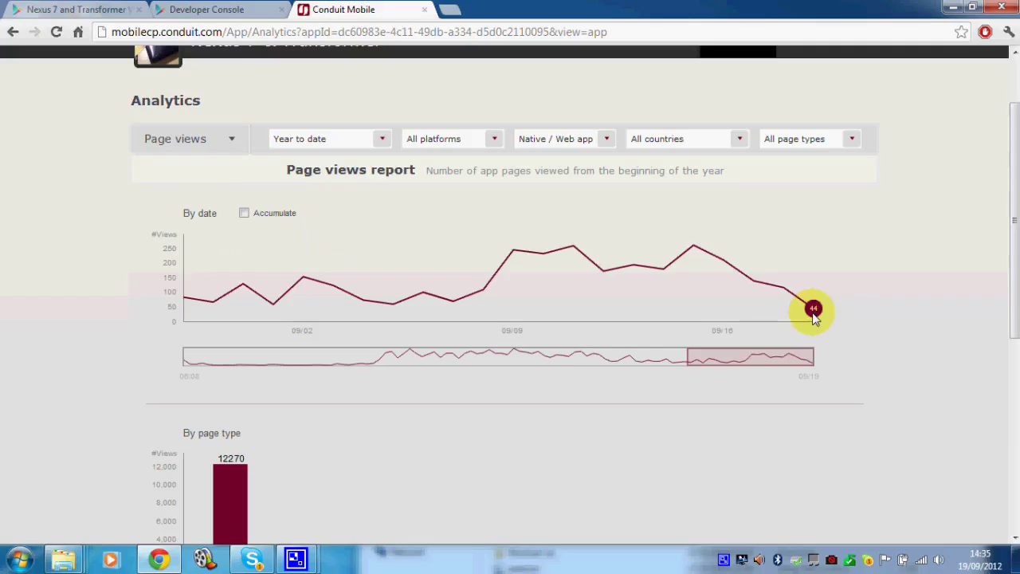
{"action": "left_click", "coordinate": [231, 137]}
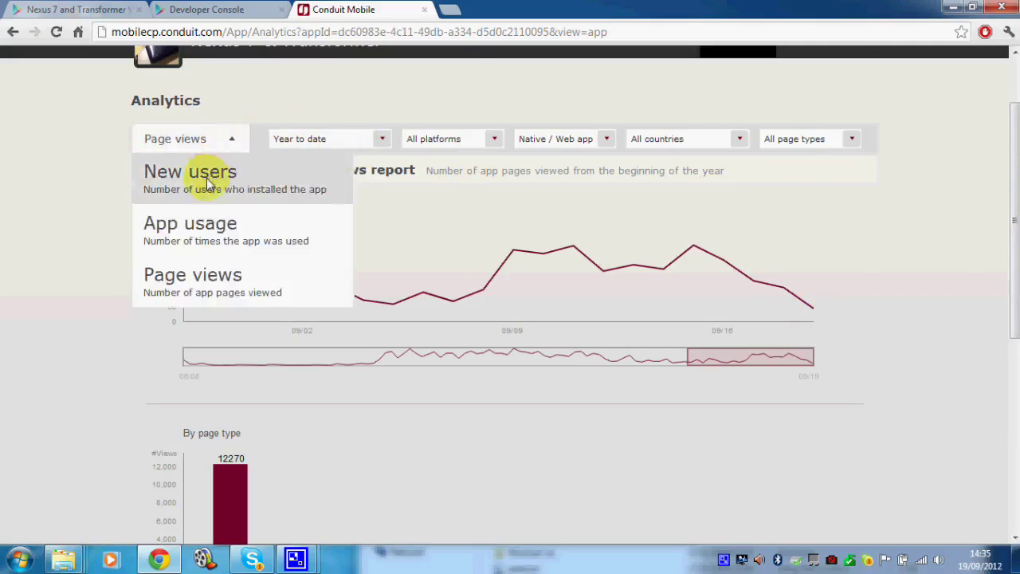
{"action": "left_click", "coordinate": [207, 178]}
{"action": "left_click_drag", "start_coordinate": [1006, 170], "coordinate": [1003, 228]}
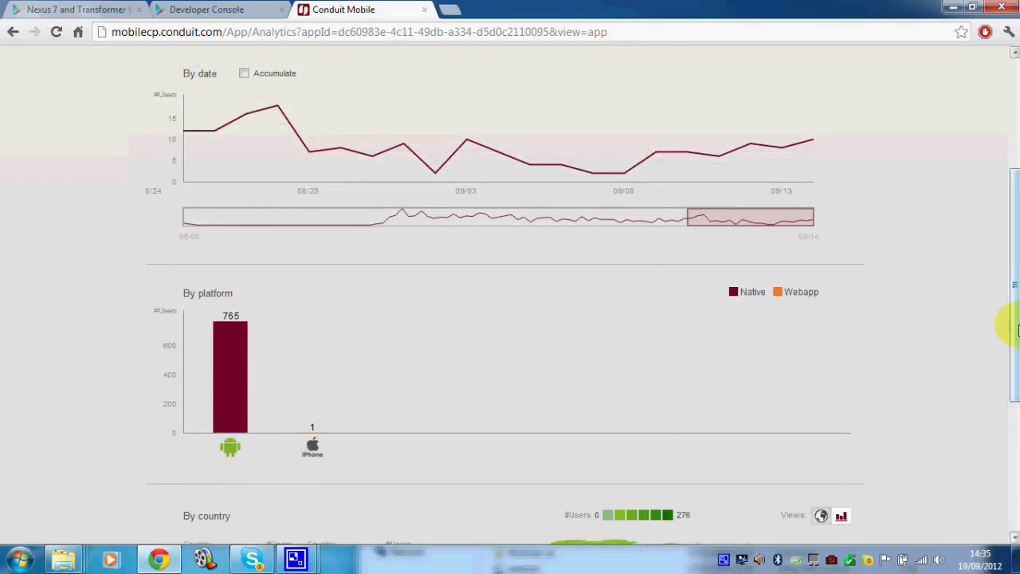
{"action": "left_click_drag", "start_coordinate": [1016, 327], "coordinate": [1016, 233]}
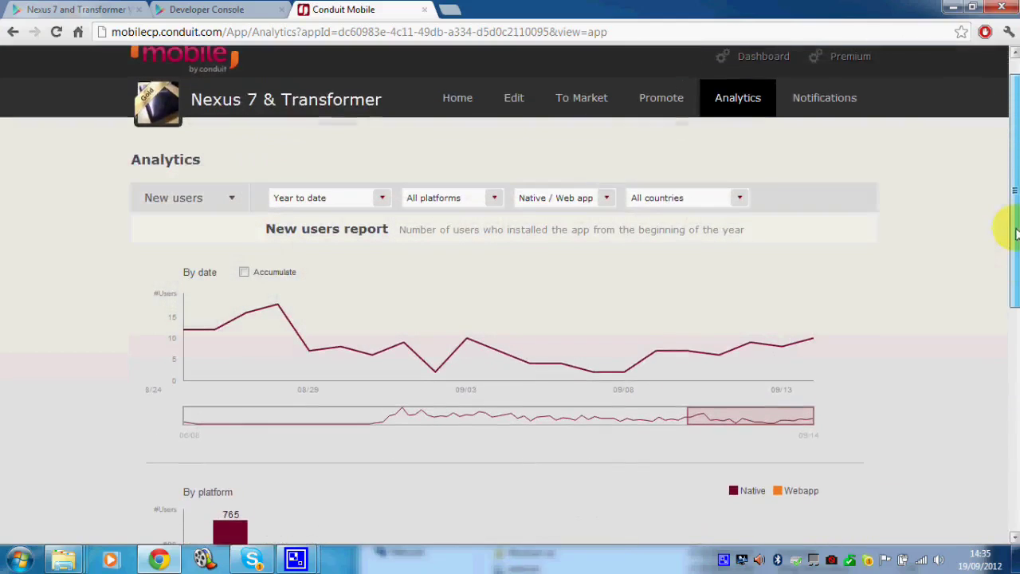
Visit the Home overview, then open the Edit content page and scroll to its 7 pages
{"action": "left_click", "coordinate": [461, 100]}
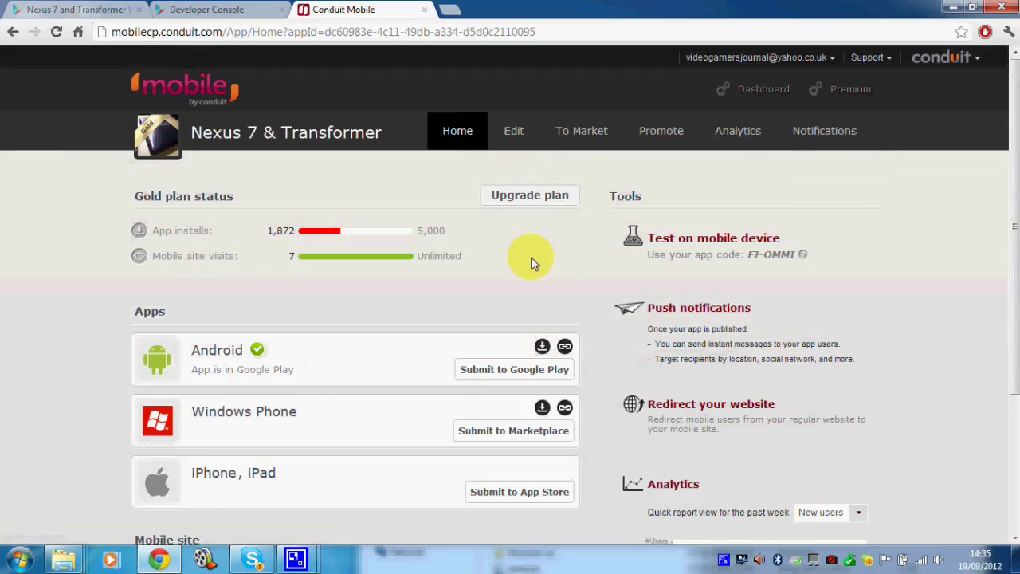
{"action": "left_click", "coordinate": [515, 147]}
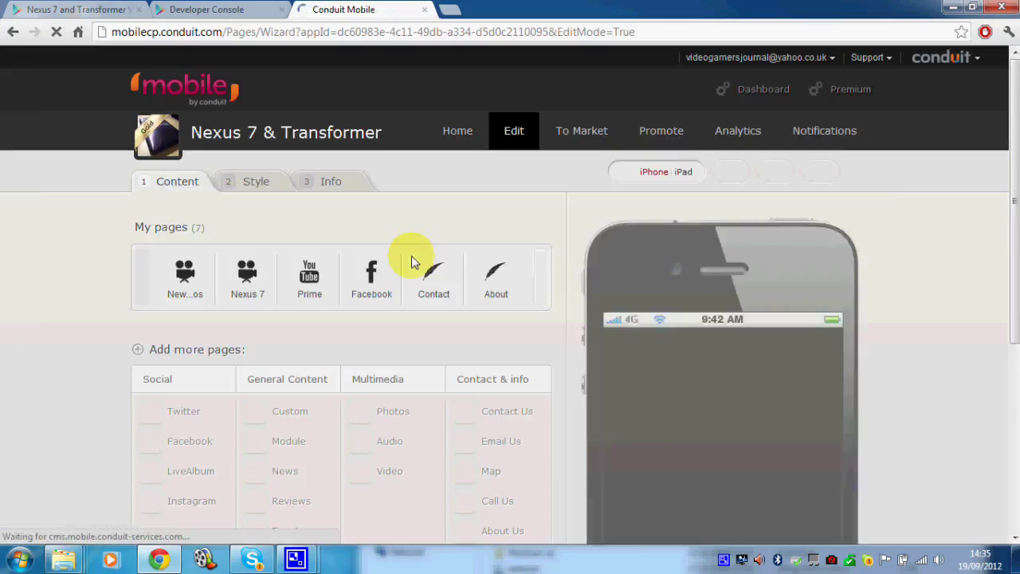
{"action": "scroll", "coordinate": [1016, 139], "scroll_direction": "down", "scroll_amount": 4}
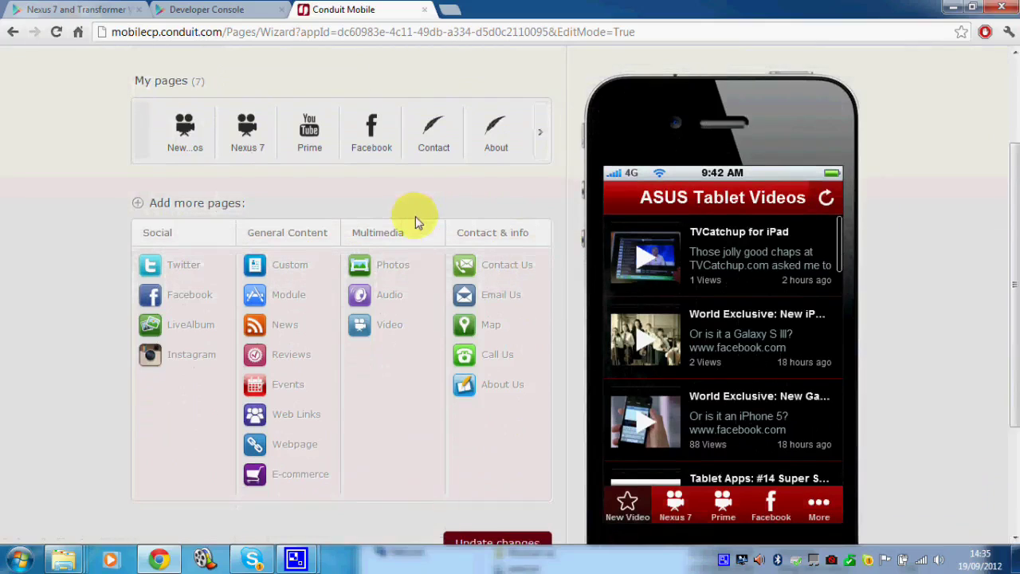
{"action": "scroll", "coordinate": [1014, 168], "scroll_direction": "up", "scroll_amount": 4}
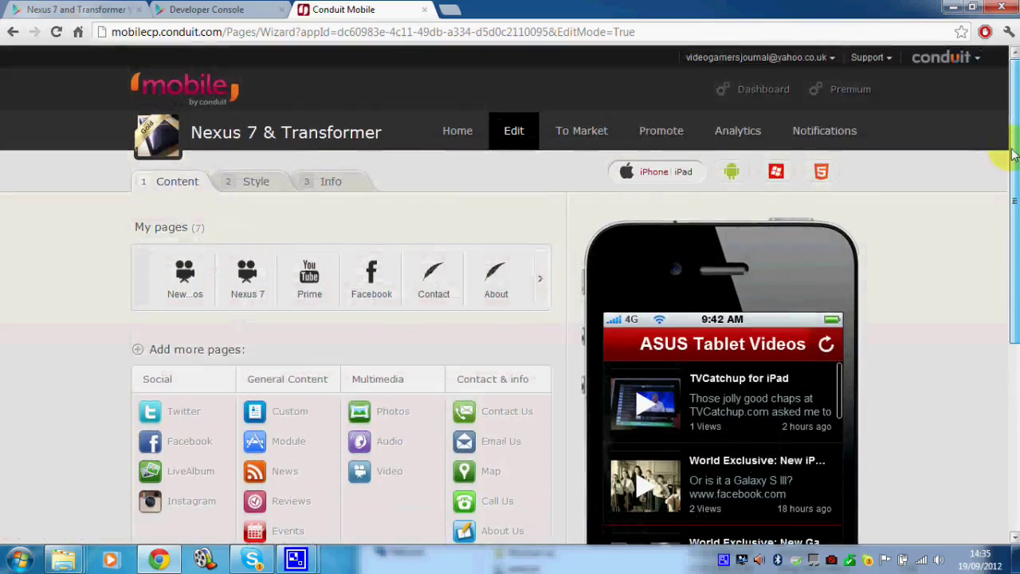
{"action": "scroll", "coordinate": [1014, 175], "scroll_direction": "down", "scroll_amount": 4}
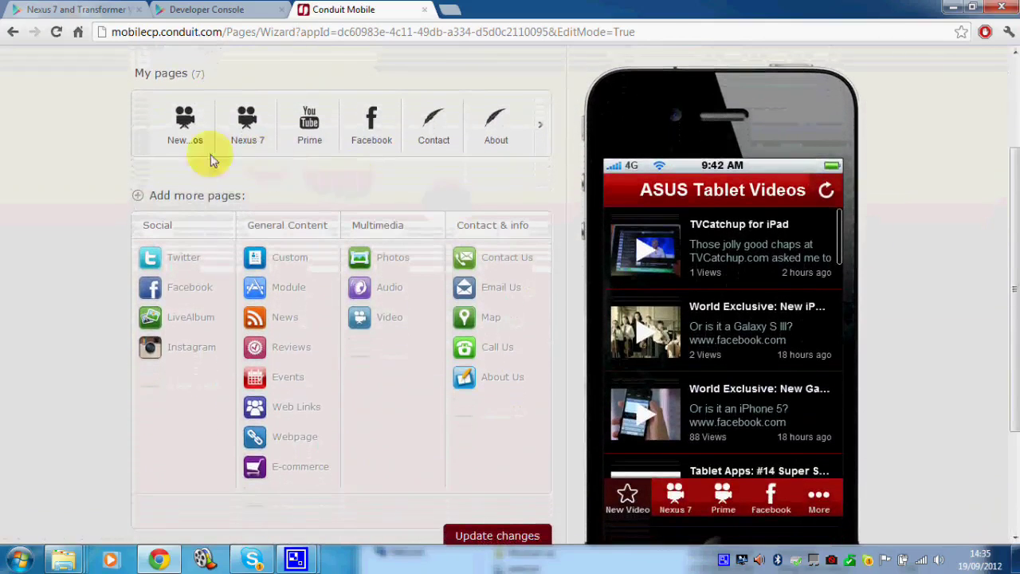
Look at the New Videos and Prime pages, ending on Nexus 7 with Reviews, Basics and Apps playlists
{"action": "left_click", "coordinate": [186, 136]}
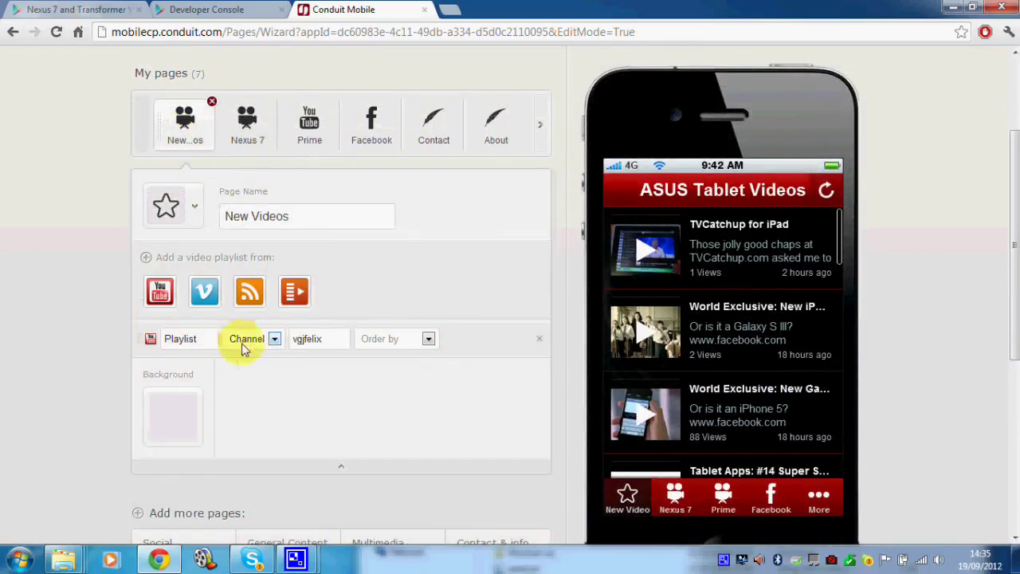
{"action": "left_click", "coordinate": [248, 129]}
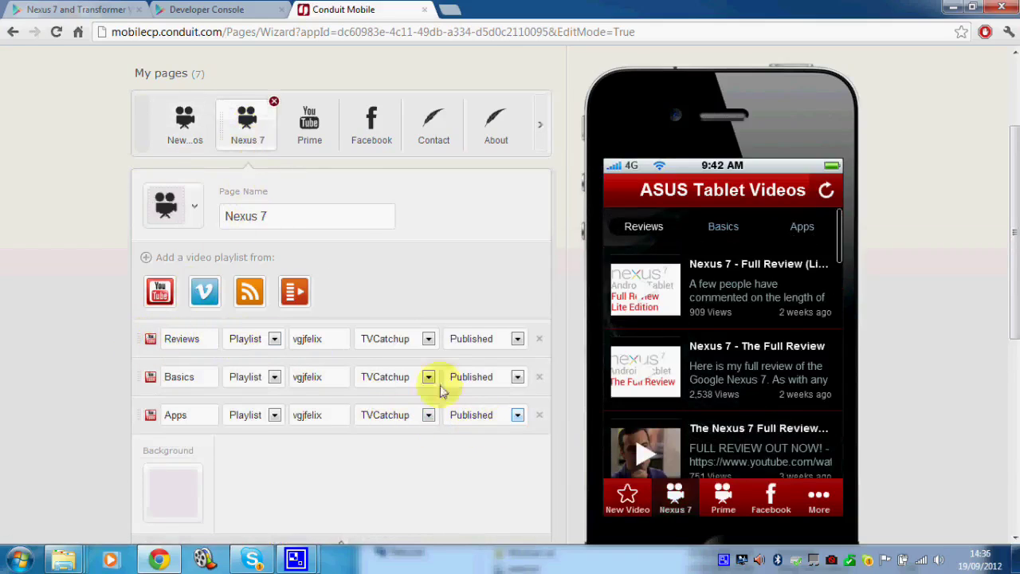
{"action": "left_click", "coordinate": [310, 128]}
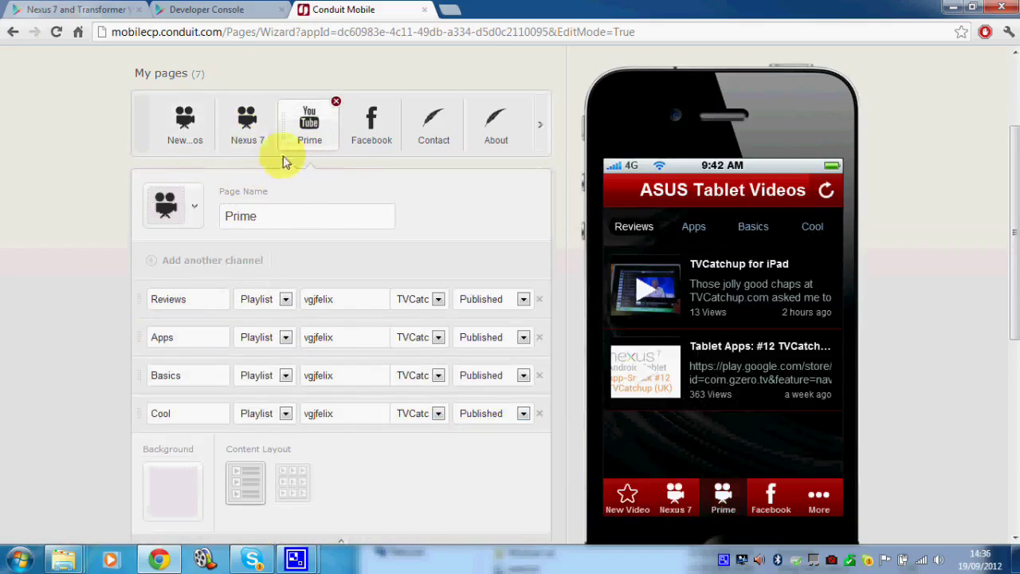
{"action": "left_click", "coordinate": [246, 134]}
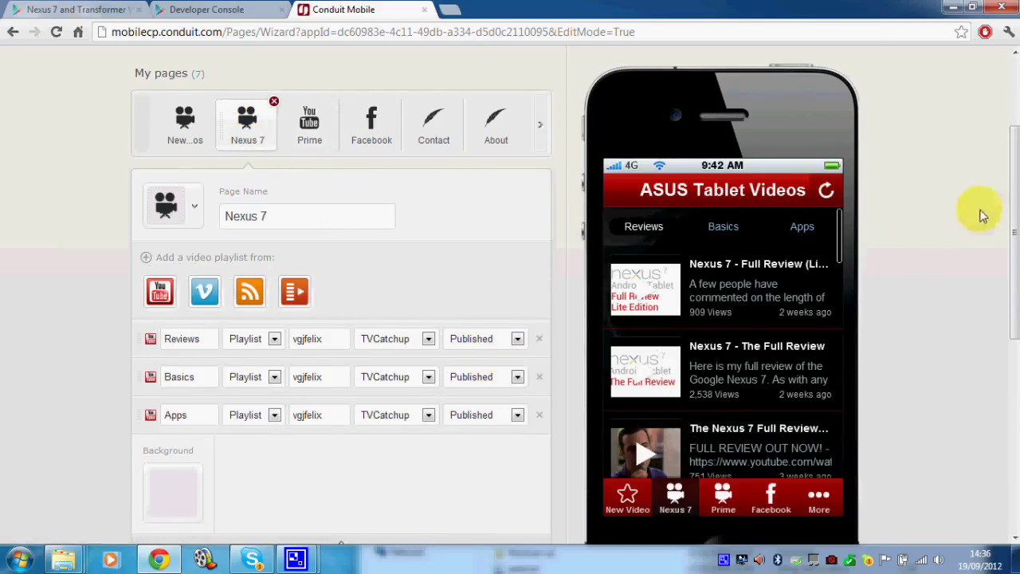
{"action": "left_click_drag", "start_coordinate": [1006, 221], "coordinate": [1007, 237]}
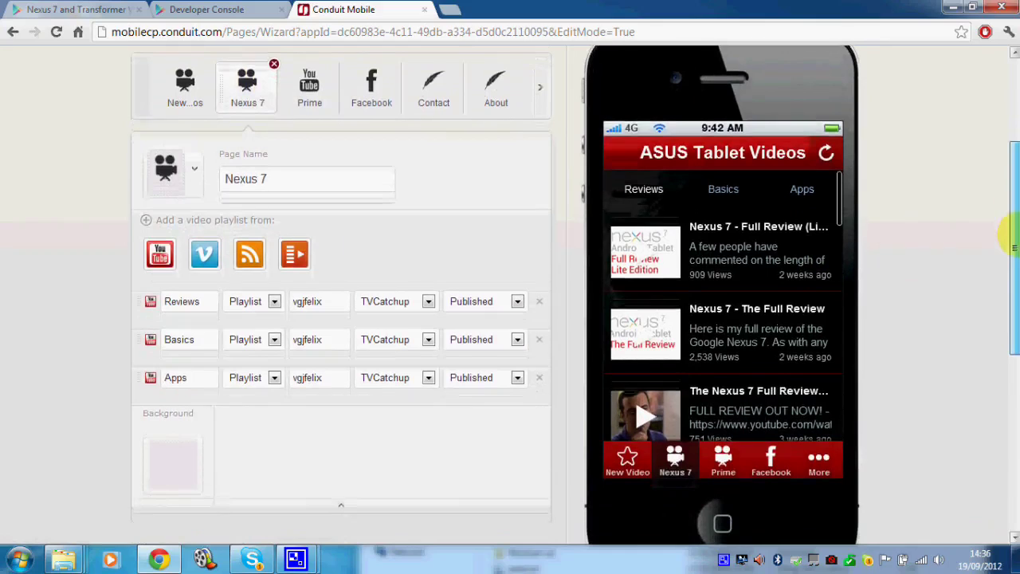
In the iPhone preview, show Basics, scroll the New Video list and open TVCatchup for iPad
{"action": "left_click", "coordinate": [723, 192]}
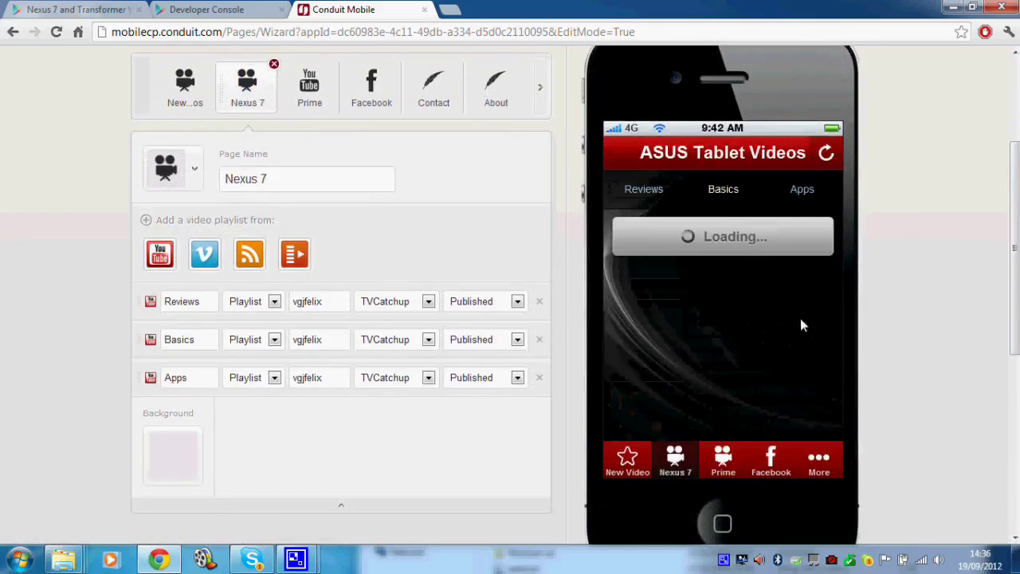
{"action": "left_click", "coordinate": [628, 462]}
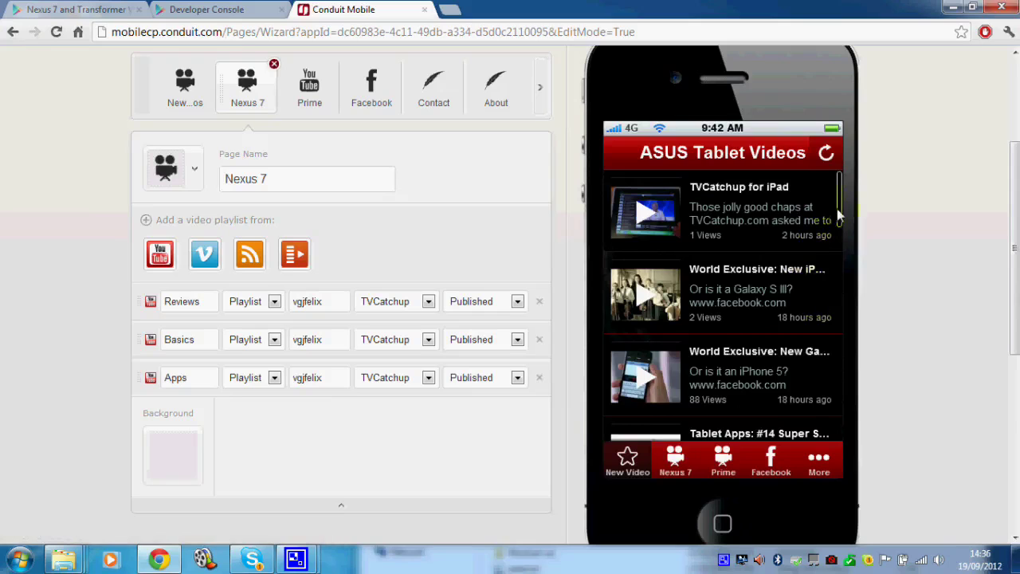
{"action": "scroll", "coordinate": [777, 239], "scroll_direction": "down", "scroll_amount": 1}
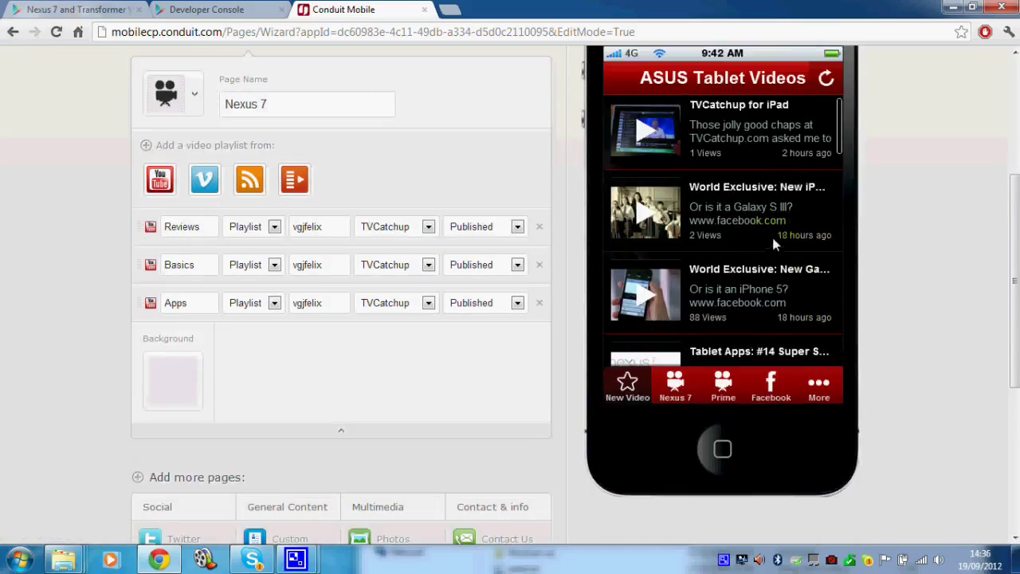
{"action": "left_click_drag", "start_coordinate": [762, 273], "coordinate": [753, 160]}
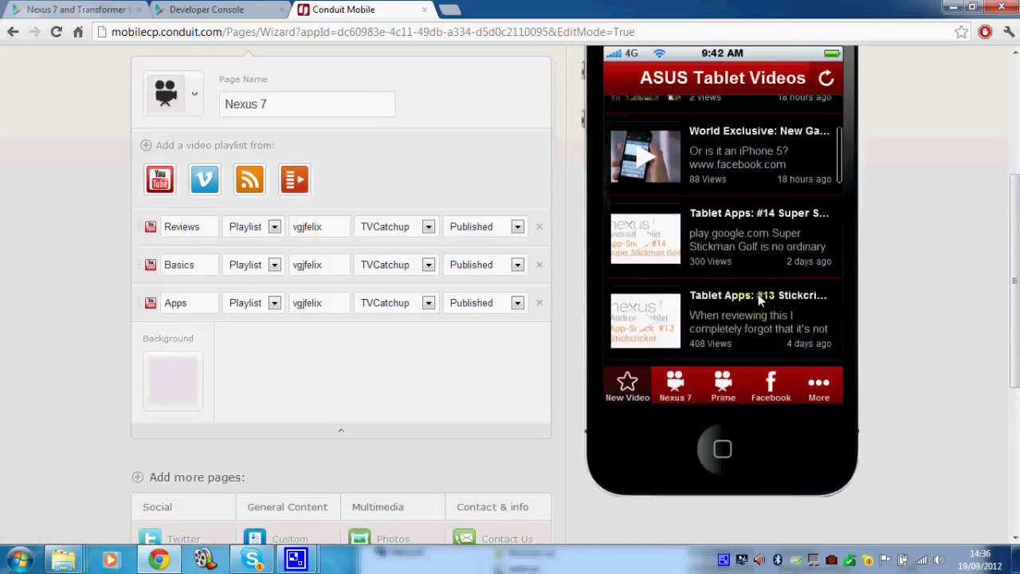
{"action": "left_click_drag", "start_coordinate": [759, 298], "coordinate": [762, 200]}
{"action": "left_click_drag", "start_coordinate": [761, 274], "coordinate": [756, 310]}
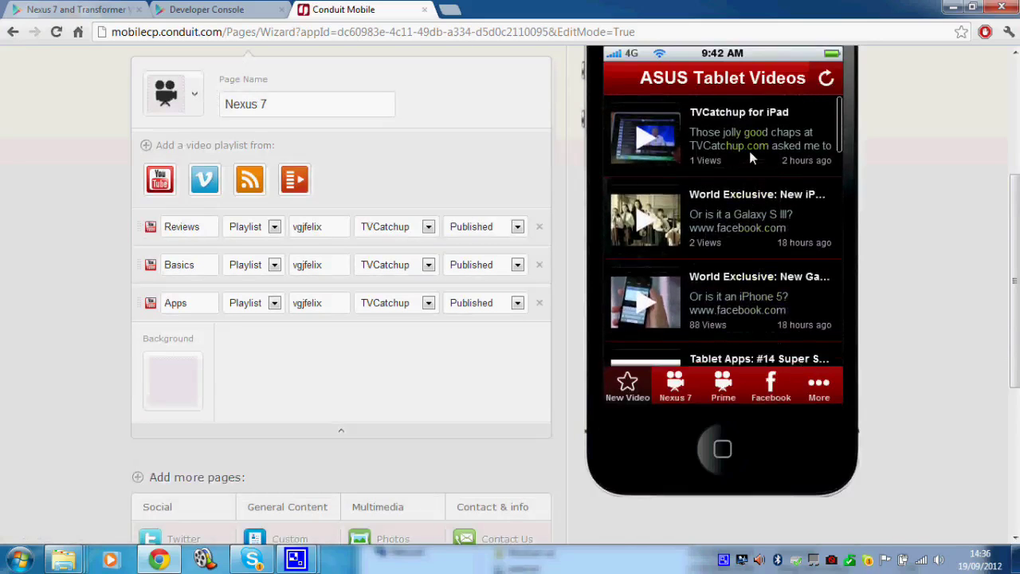
{"action": "left_click", "coordinate": [749, 150]}
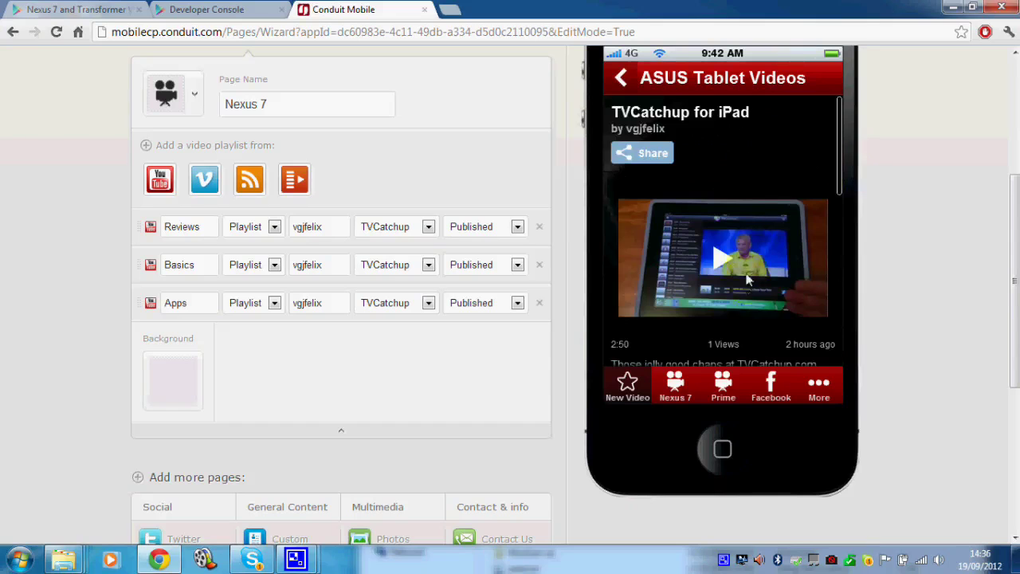
{"action": "left_click_drag", "start_coordinate": [749, 279], "coordinate": [770, 230]}
{"action": "left_click_drag", "start_coordinate": [757, 295], "coordinate": [753, 154]}
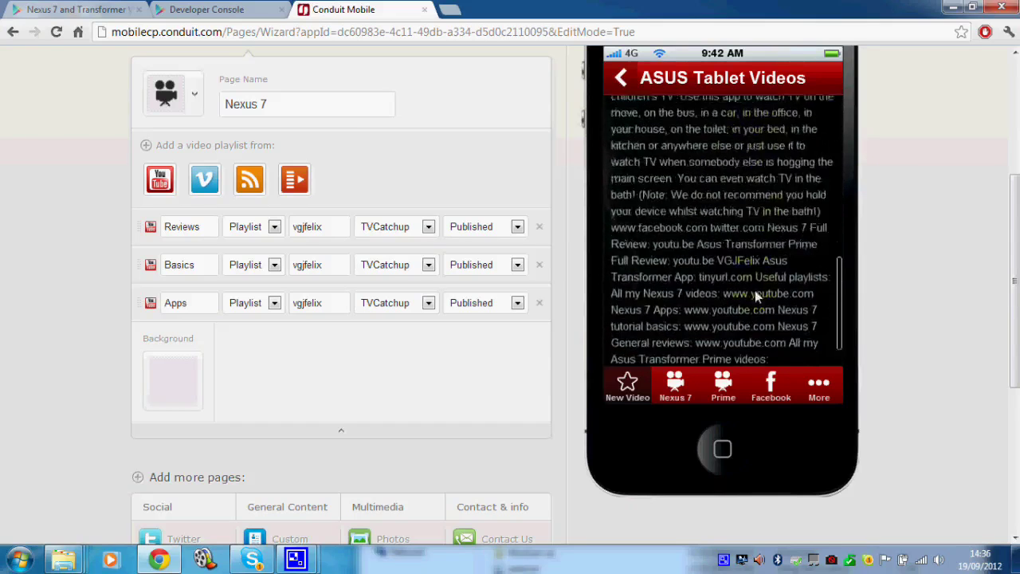
{"action": "left_click_drag", "start_coordinate": [1013, 298], "coordinate": [1007, 209]}
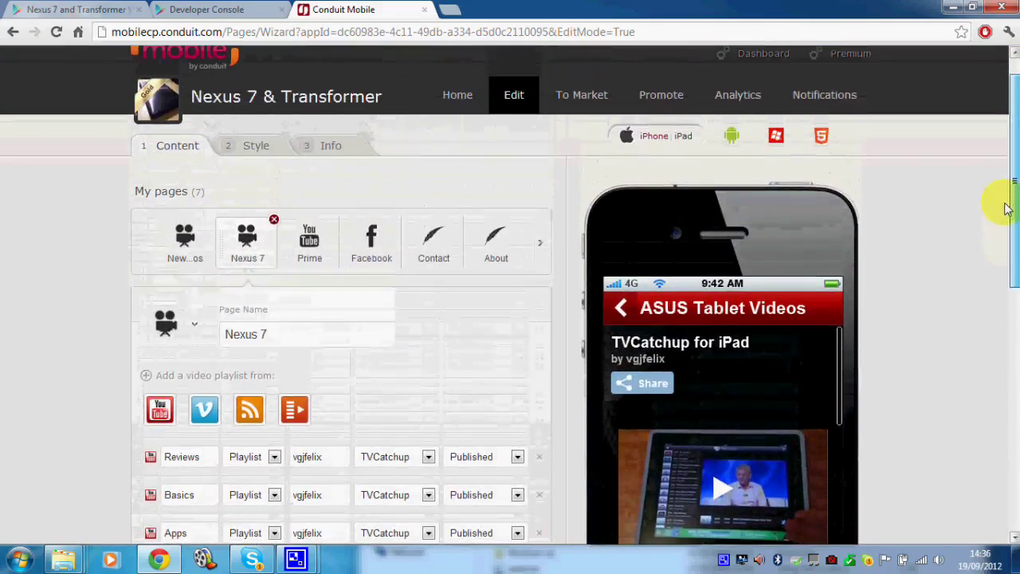
Open the iPad preview, go to the Nexus 7 page and open Nexus 7 - The Full Review
{"action": "left_click", "coordinate": [674, 137]}
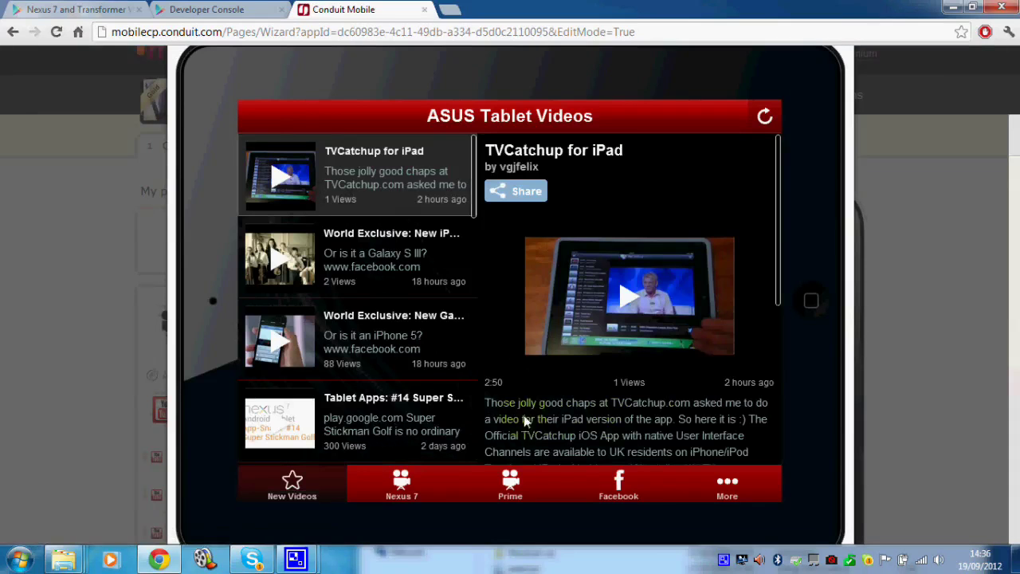
{"action": "left_click_drag", "start_coordinate": [387, 422], "coordinate": [394, 225]}
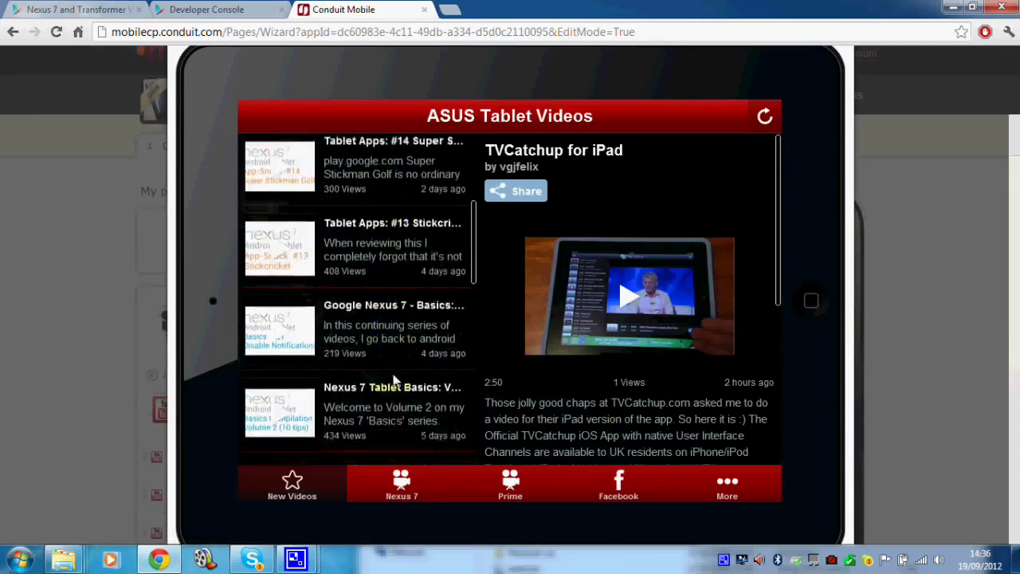
{"action": "left_click", "coordinate": [403, 479]}
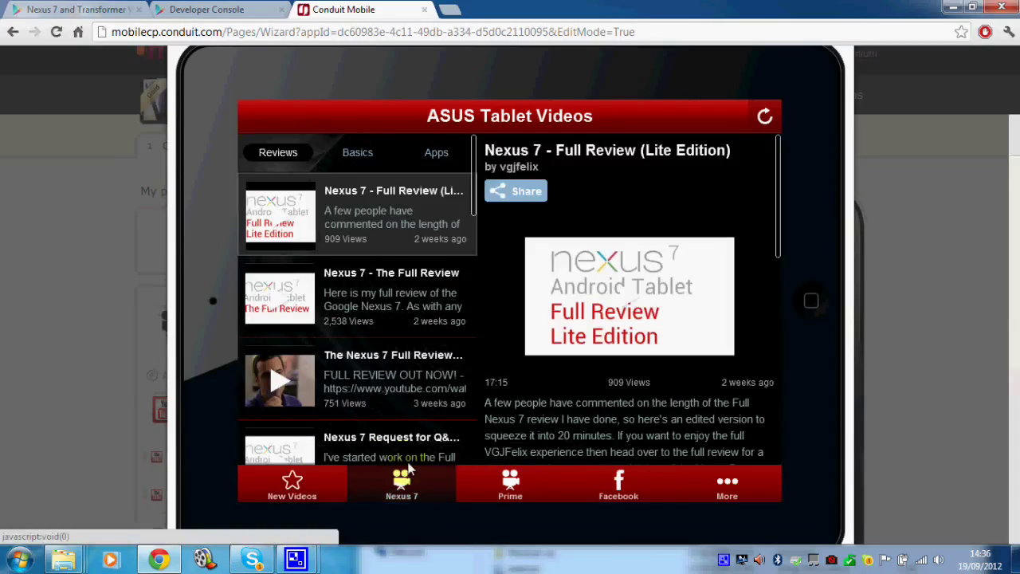
{"action": "mouse_move", "coordinate": [389, 400]}
{"action": "left_mouse_down"}
{"action": "mouse_move", "coordinate": [387, 241]}
{"action": "mouse_move", "coordinate": [385, 393]}
{"action": "left_mouse_up"}
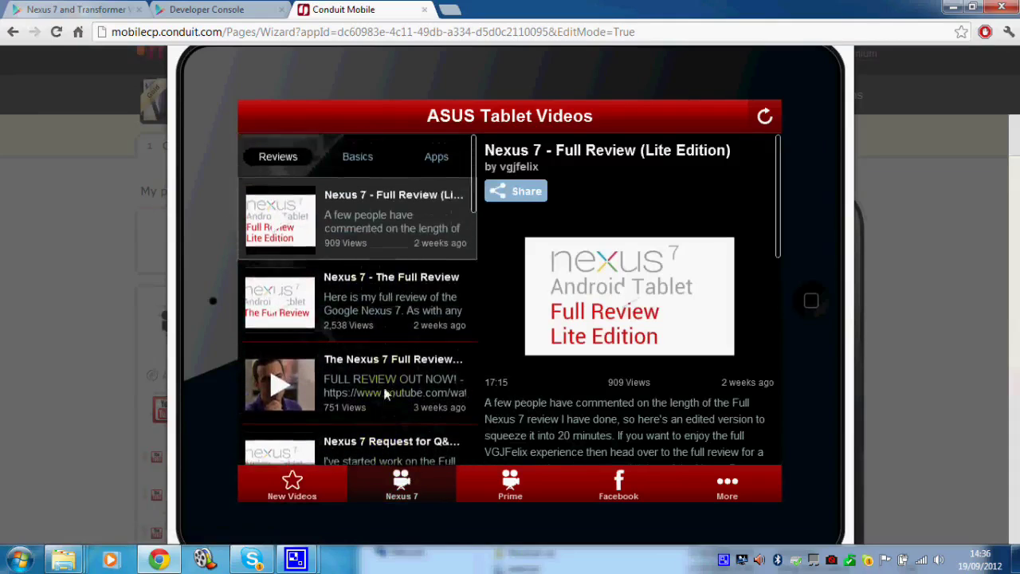
{"action": "left_click", "coordinate": [390, 294]}
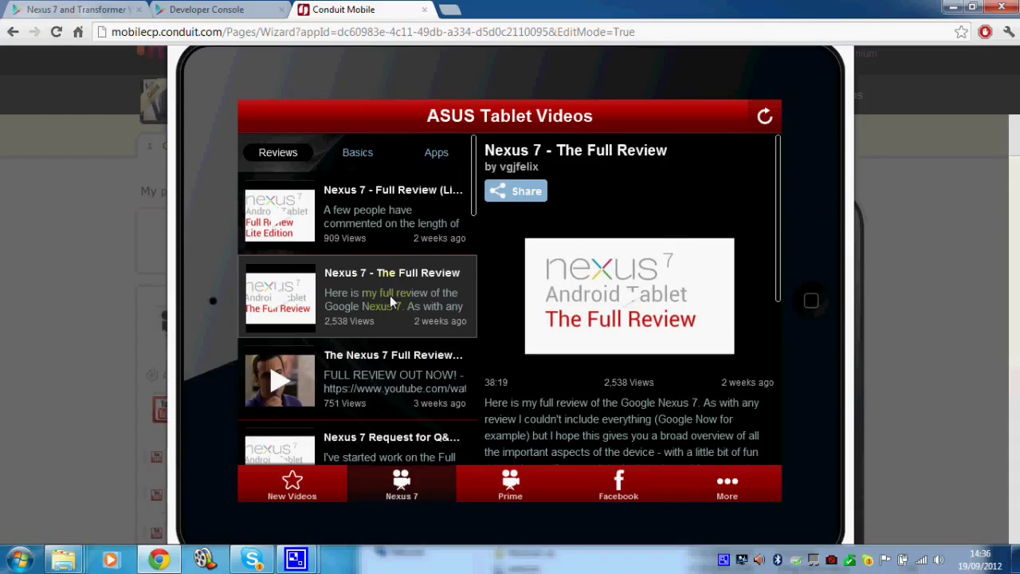
Switch to the Apps playlist showing Tablet Apps: #14 Super Stickman Golf, then bring up CamStudio
{"action": "left_click", "coordinate": [435, 152]}
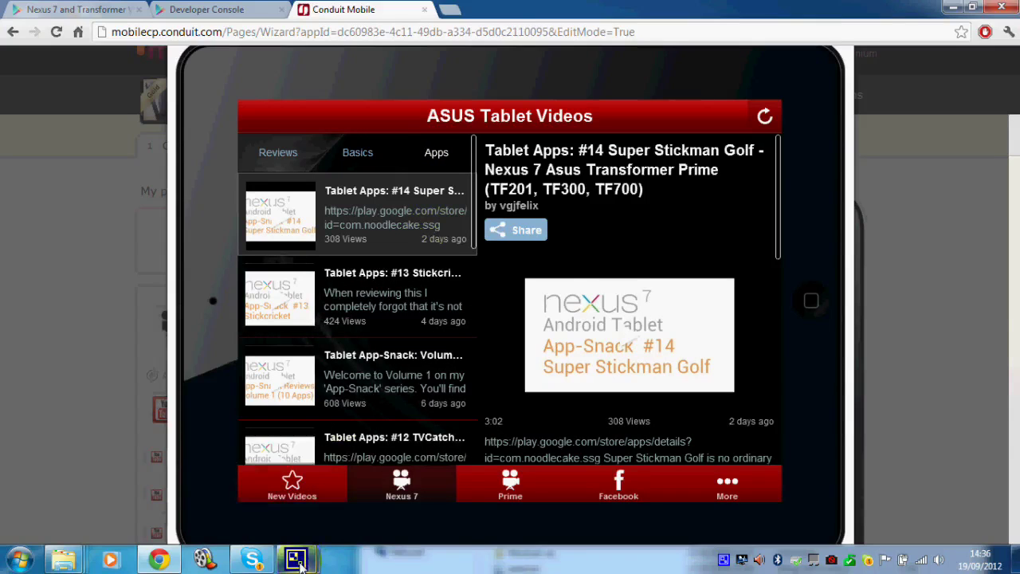
{"action": "mouse_move", "coordinate": [301, 561]}
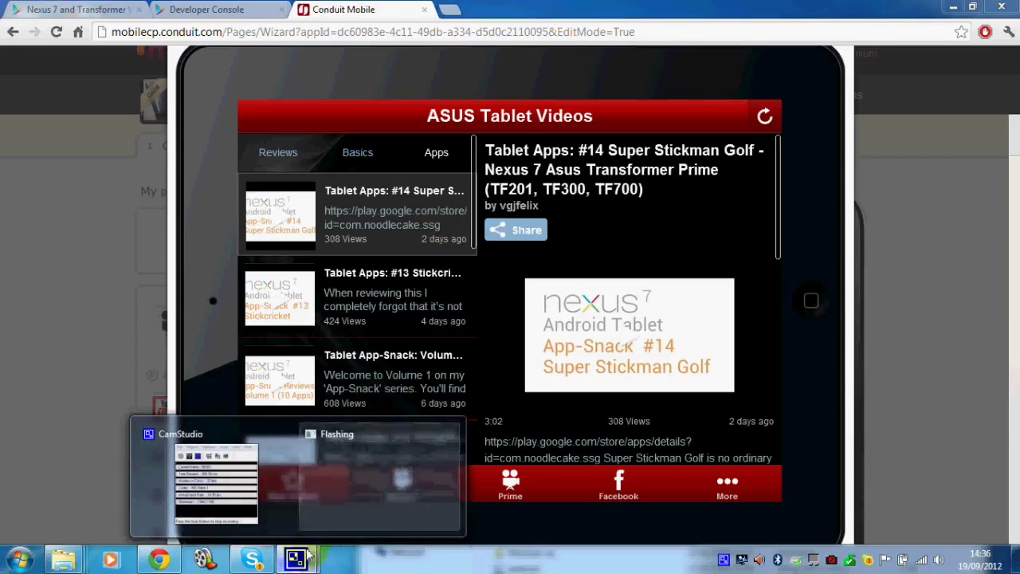
{"action": "left_click", "coordinate": [306, 562]}
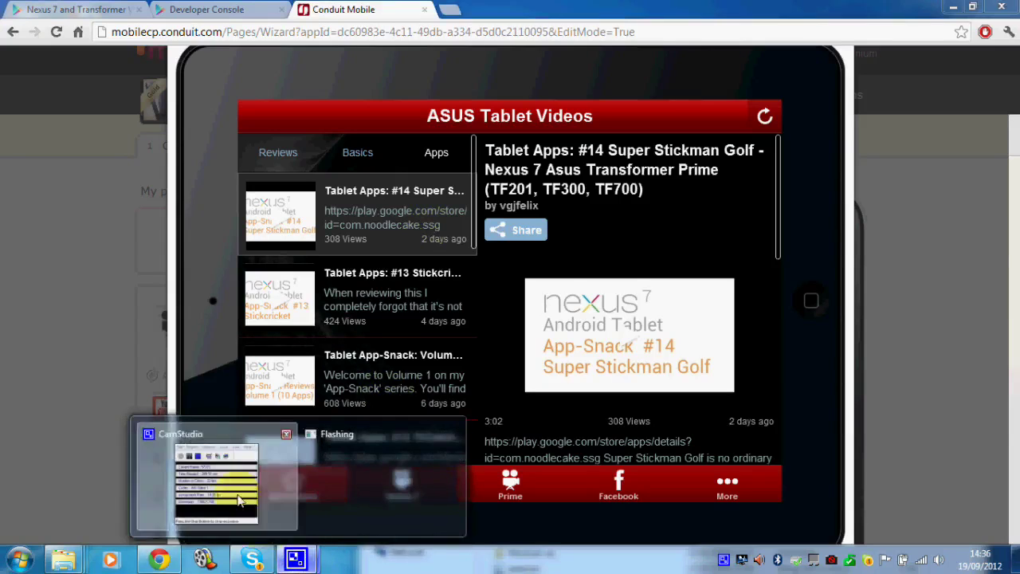
{"action": "left_click", "coordinate": [239, 494]}
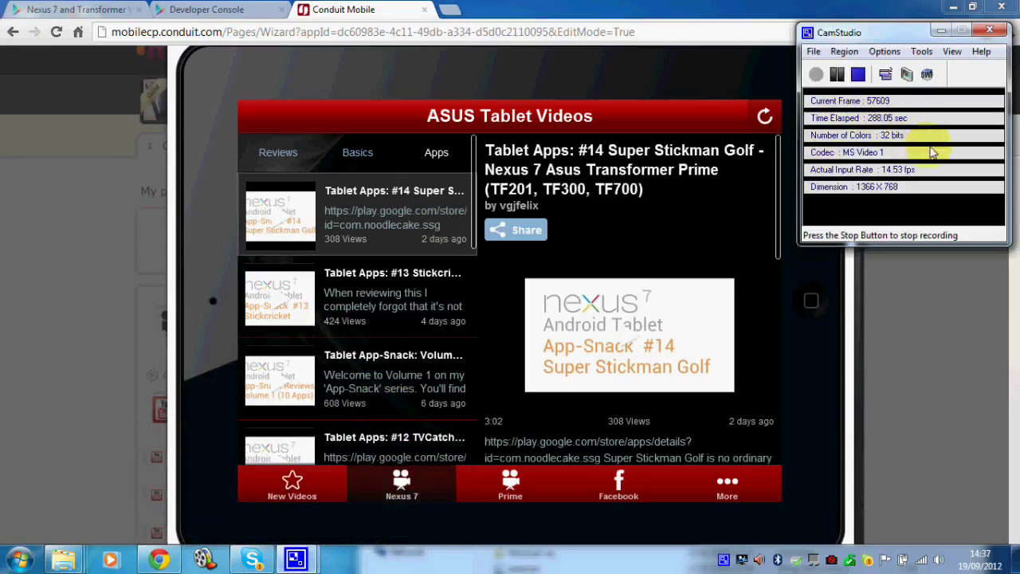